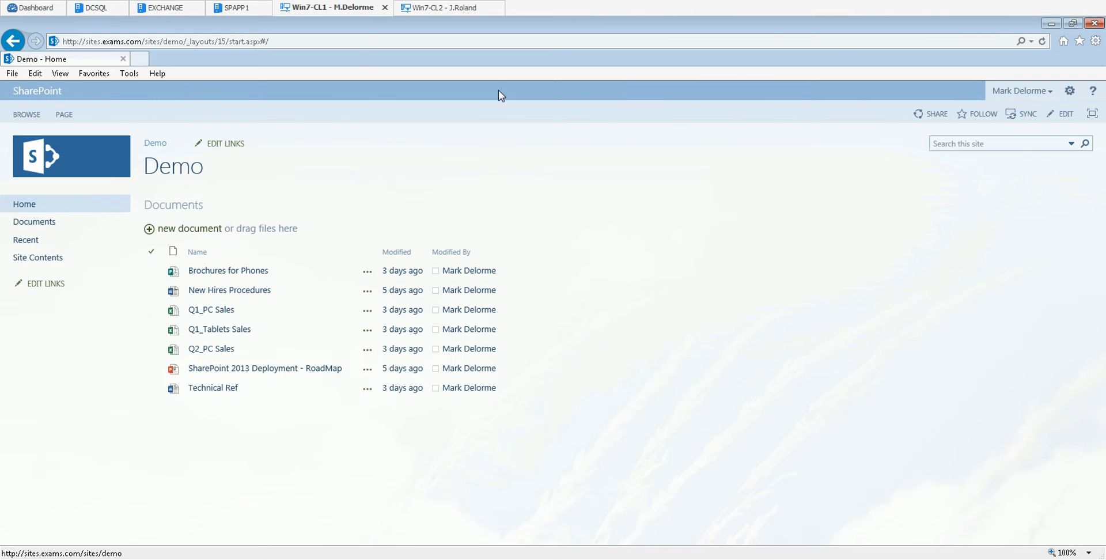
# Step: Confirm which user owns the second remote session, glance at the owner's session, then return to the Google UK page
pyautogui.click(449, 8)
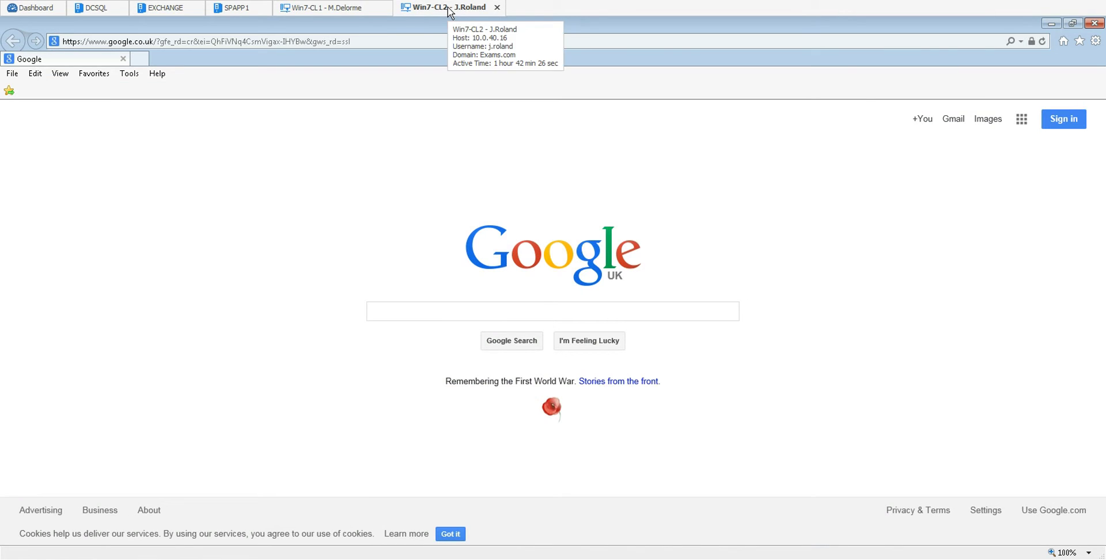
pyautogui.click(15, 559)
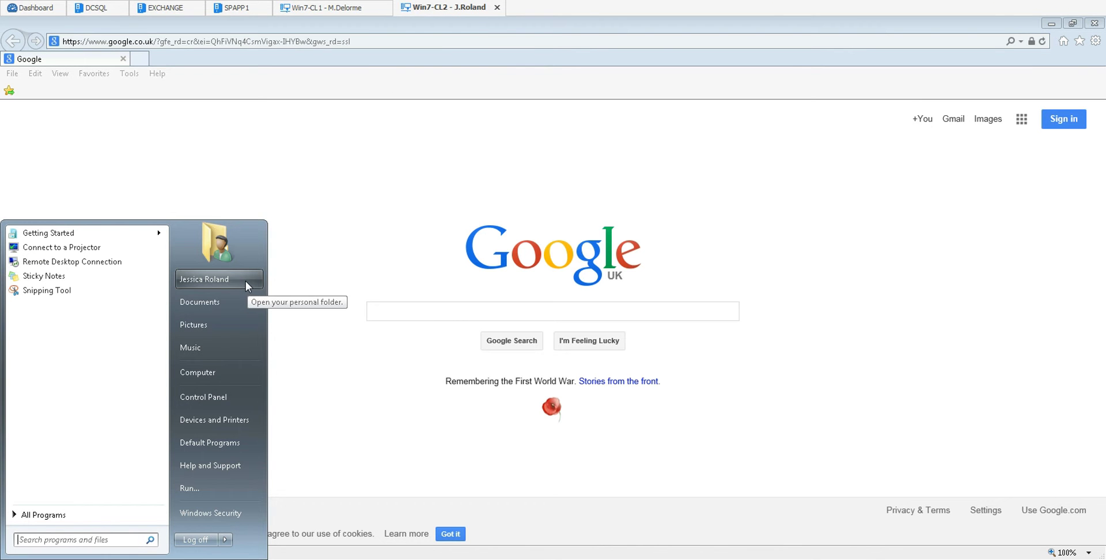
pyautogui.click(392, 181)
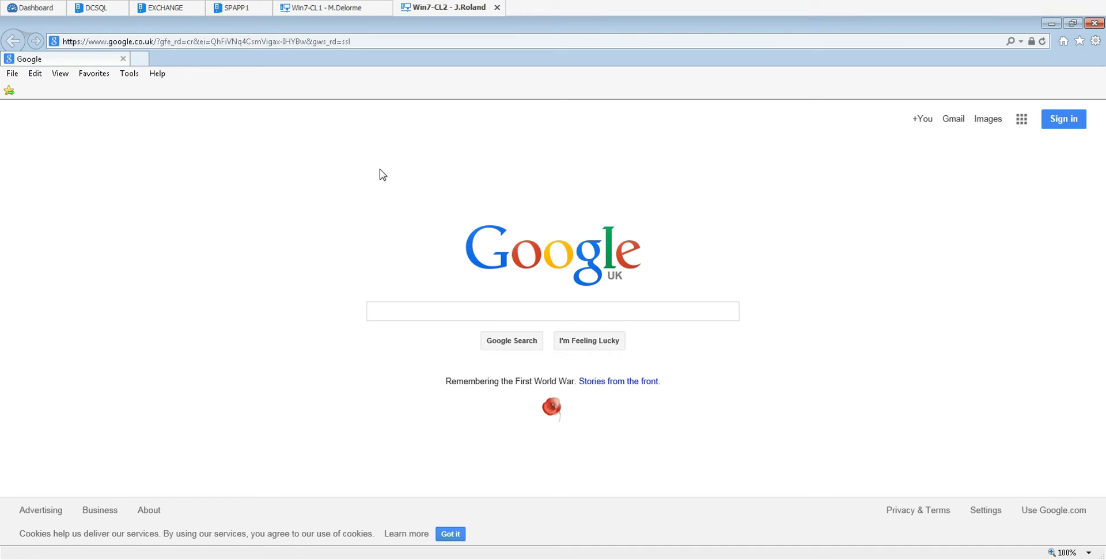
pyautogui.click(319, 13)
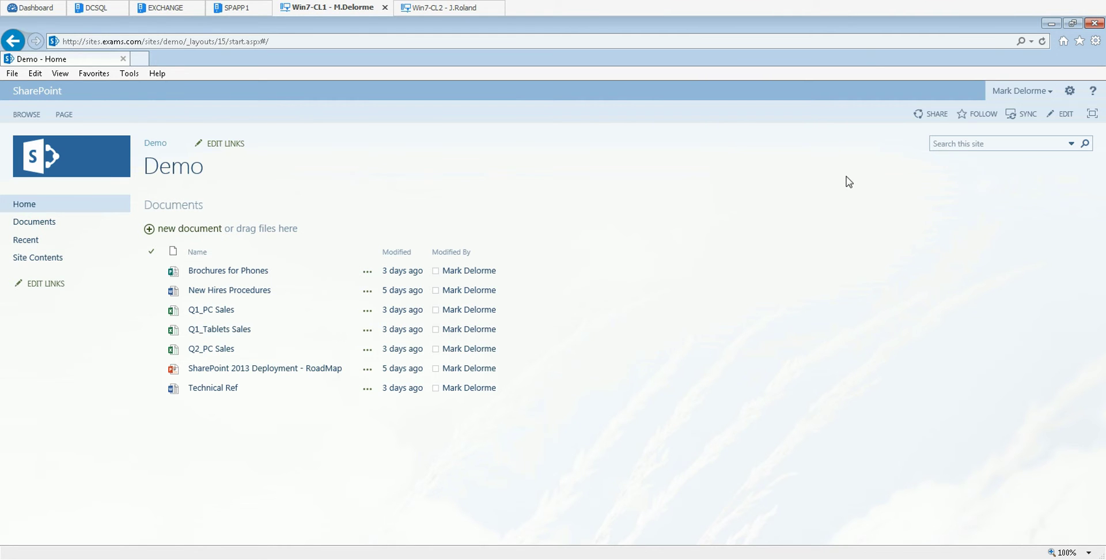
pyautogui.click(441, 12)
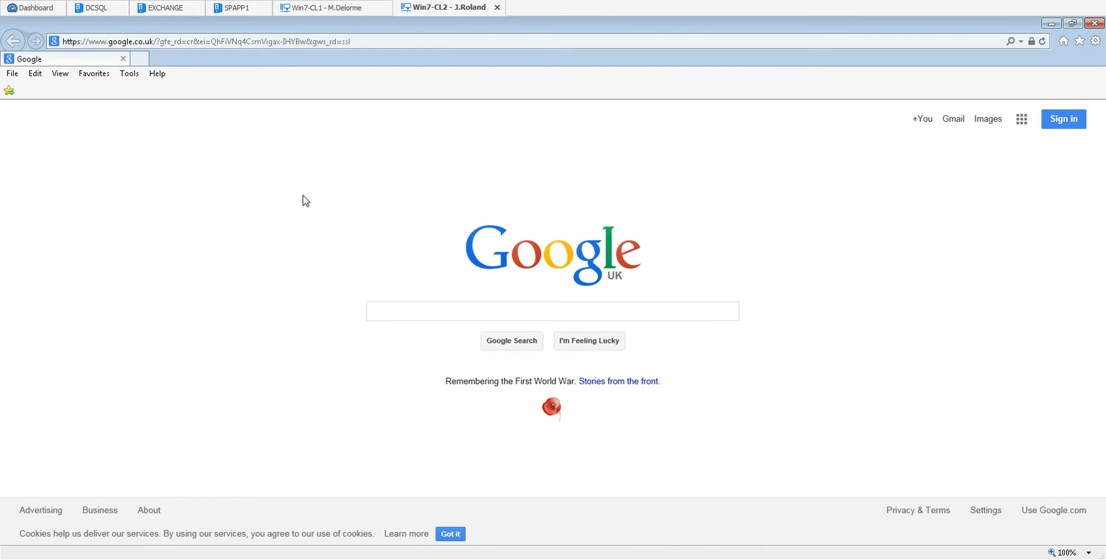
pyautogui.click(227, 42)
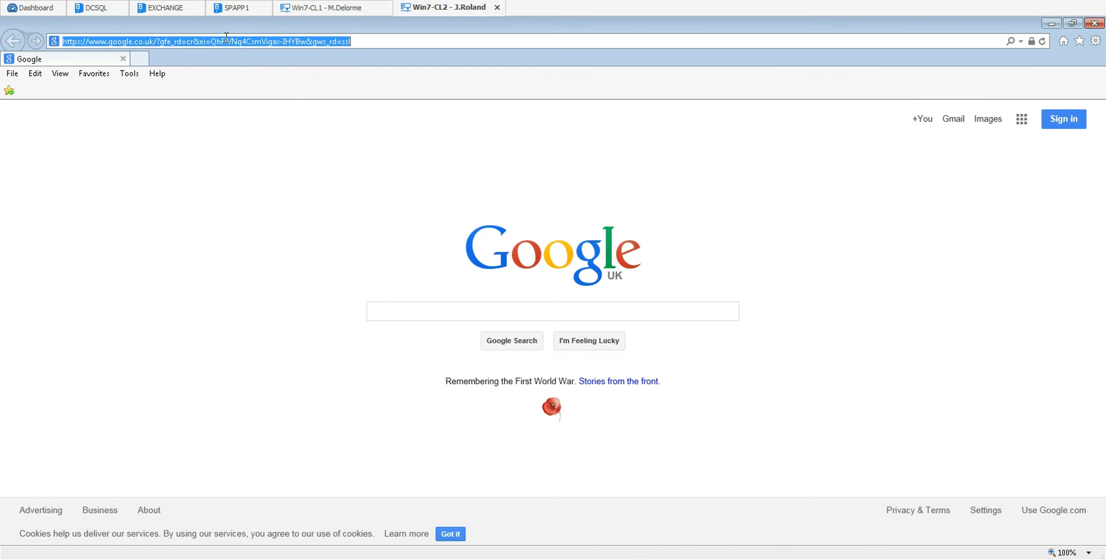
pyautogui.write('http')
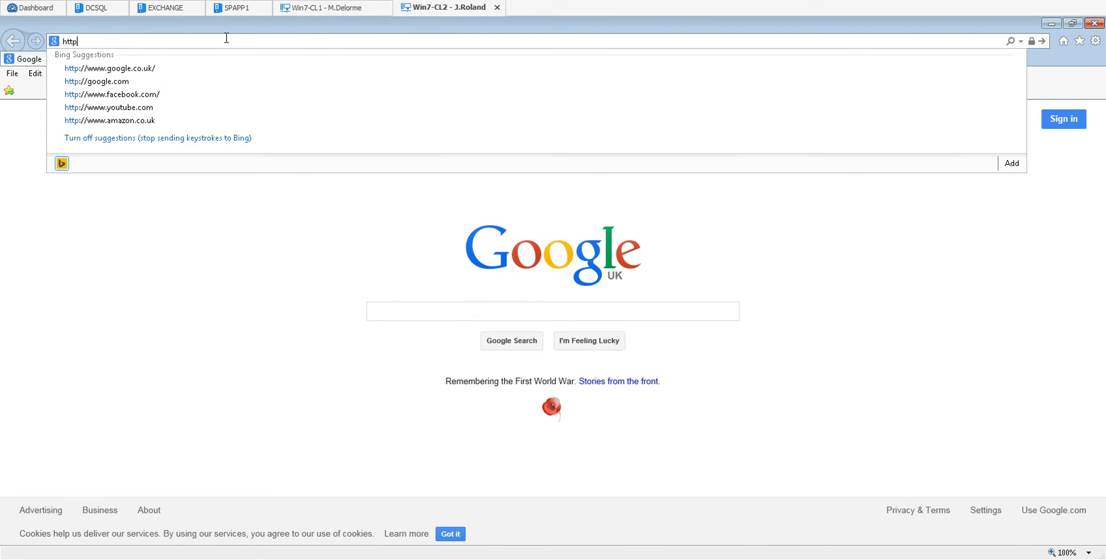
pyautogui.write('://sites')
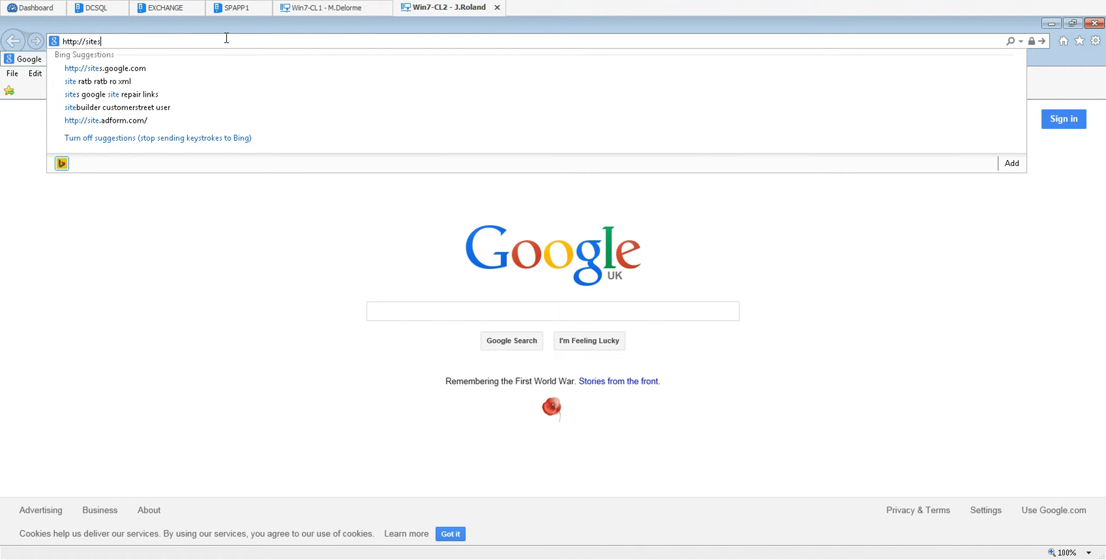
pyautogui.write('.ex')
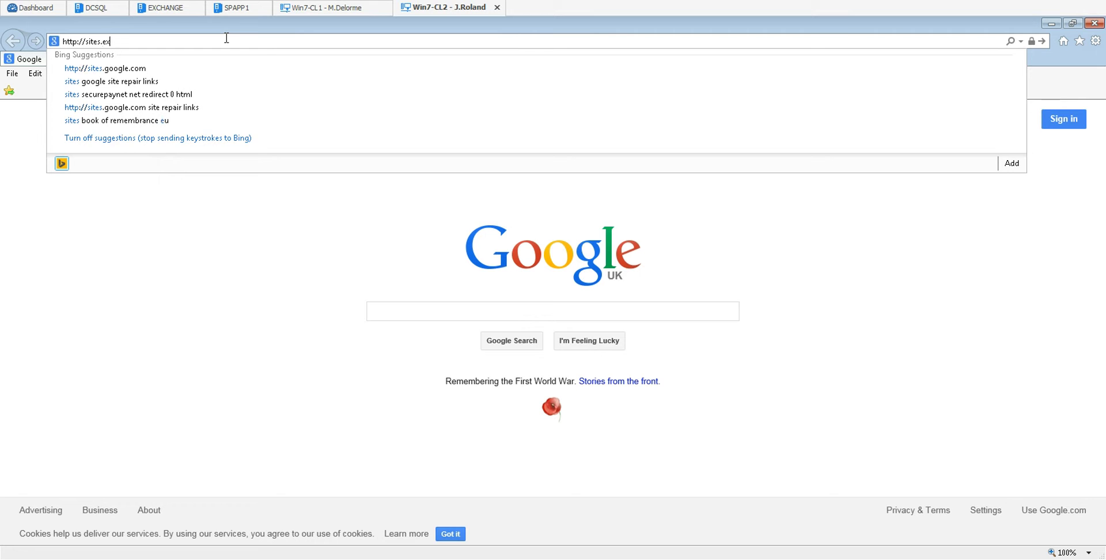
pyautogui.write('ams.com/sites.')
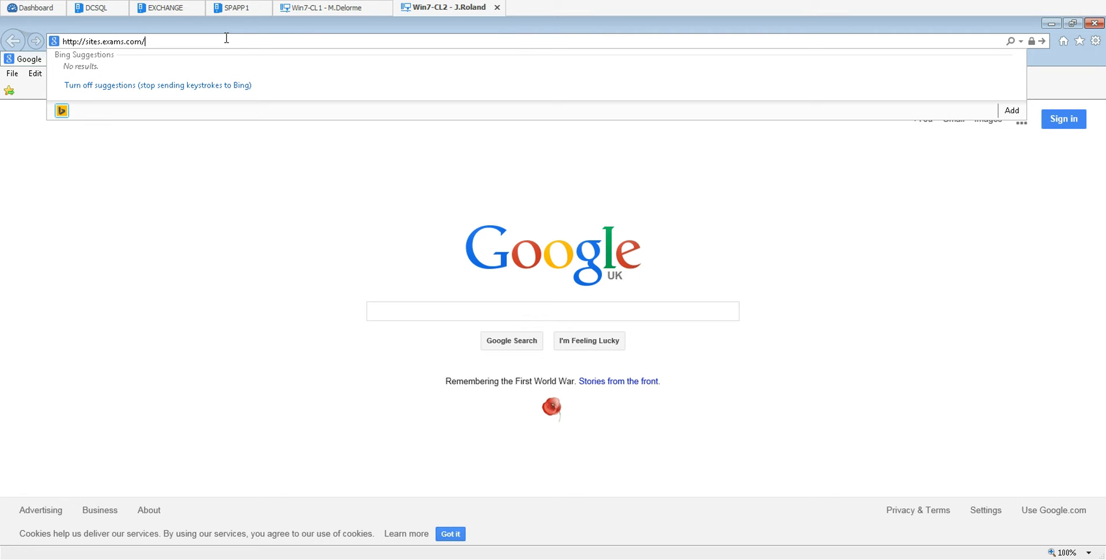
pyautogui.press('BackSpace')
pyautogui.write('/demo')
pyautogui.press('Return')
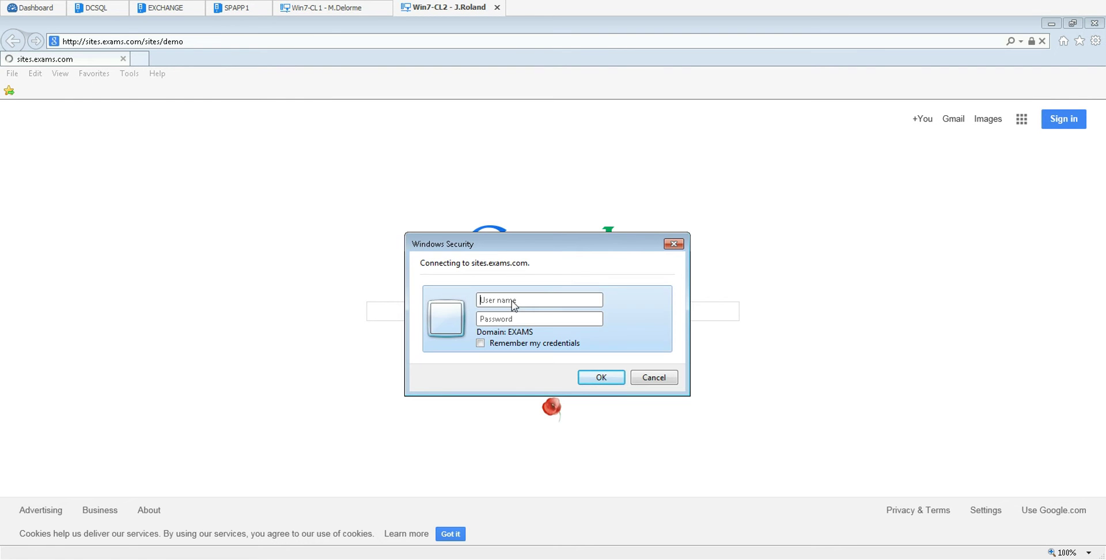
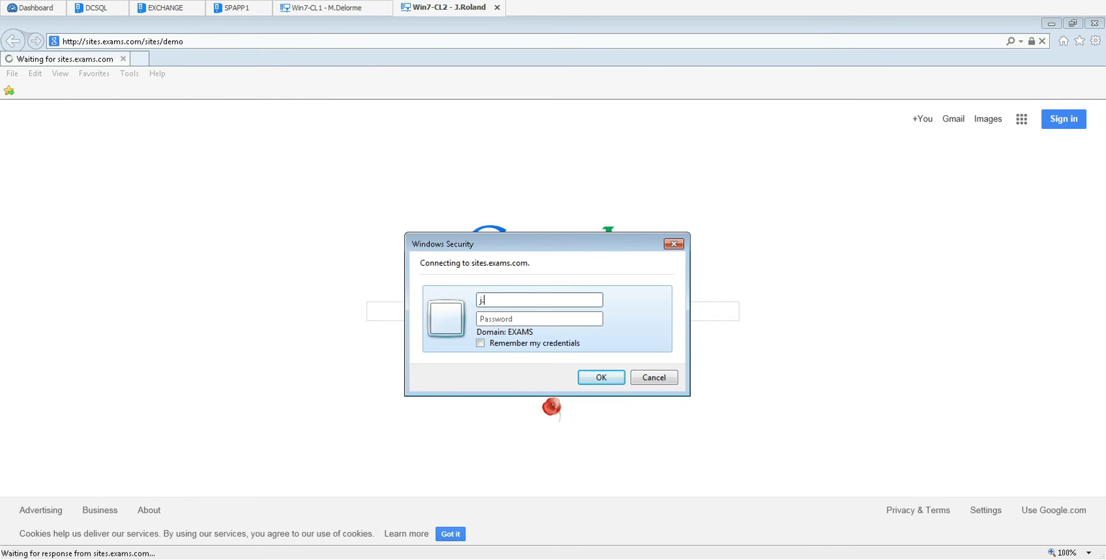
# Step: Sign in to Windows Security with the second user's username and password
pyautogui.press('Tab')
pyautogui.write('Pa$$w0rd')
pyautogui.press('Return')
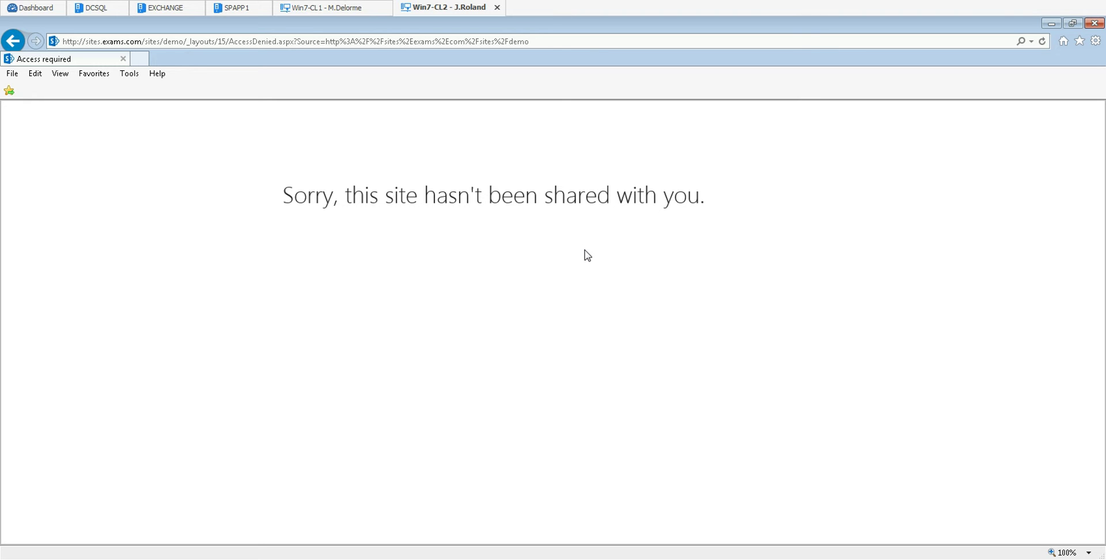
# Step: In the site owner's session, go through Site settings to the Demo site's Site permissions page
pyautogui.click(319, 8)
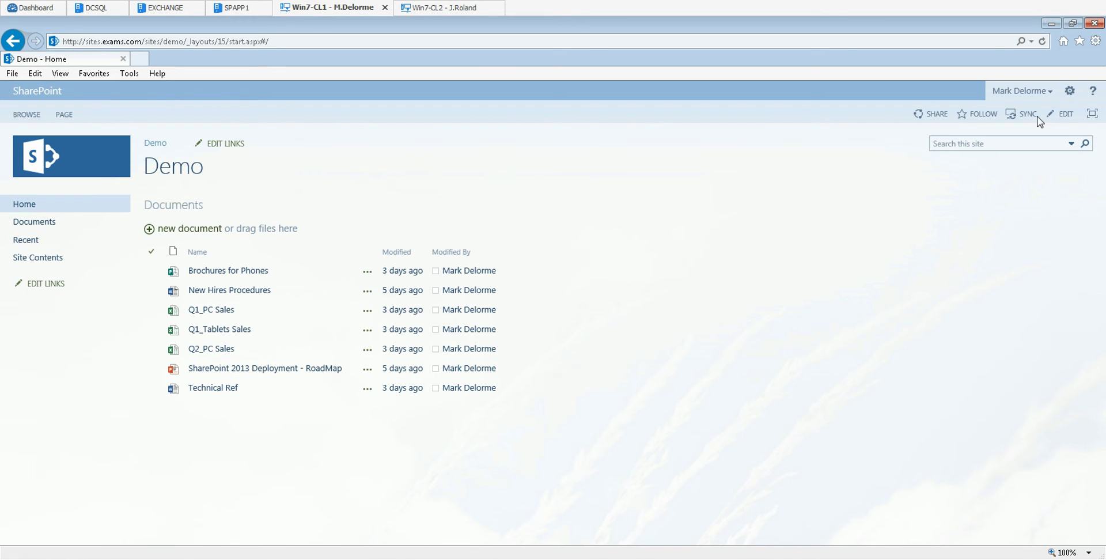
pyautogui.click(1067, 91)
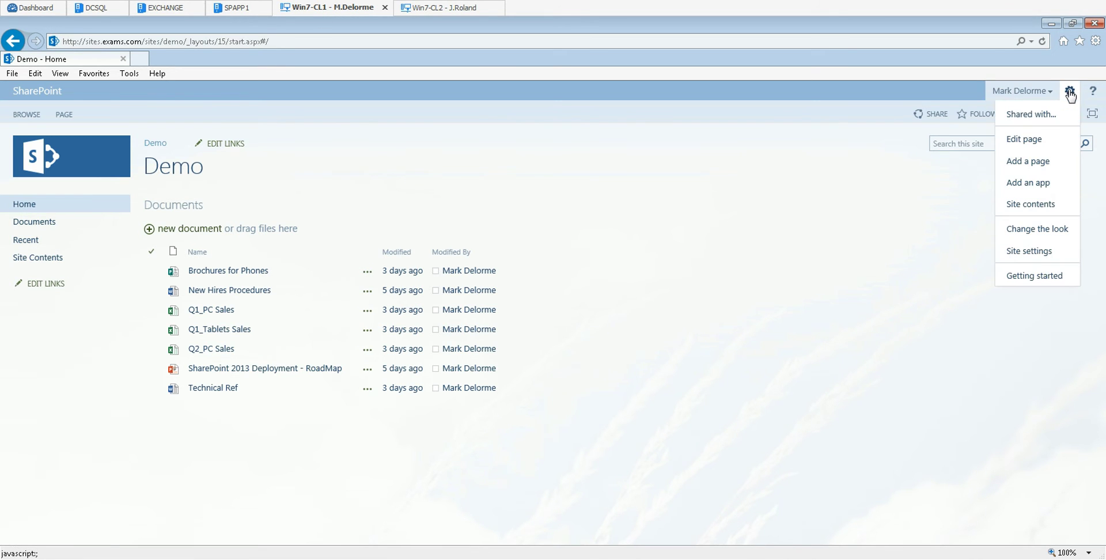
pyautogui.click(1034, 251)
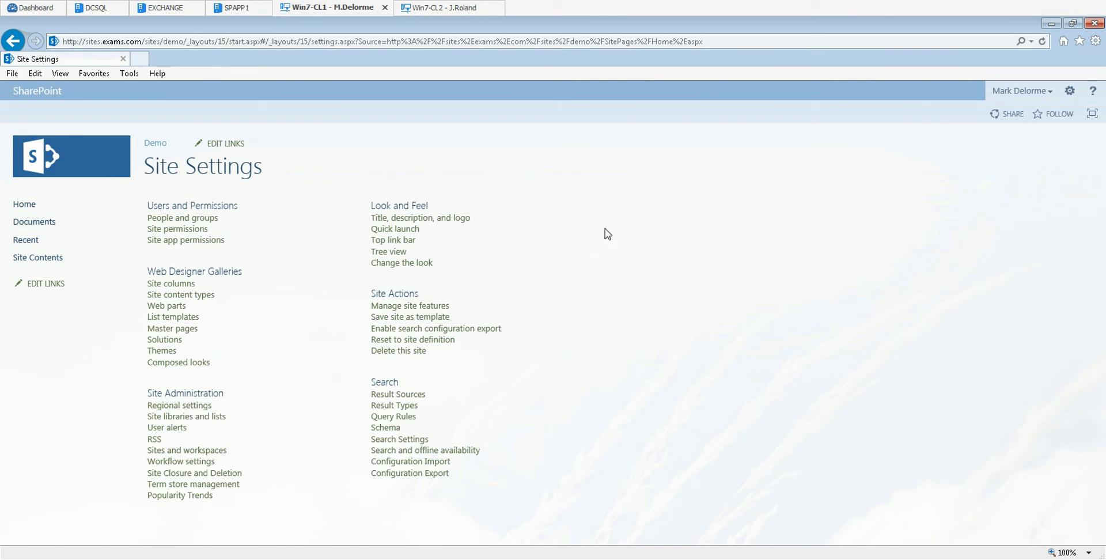
pyautogui.click(180, 230)
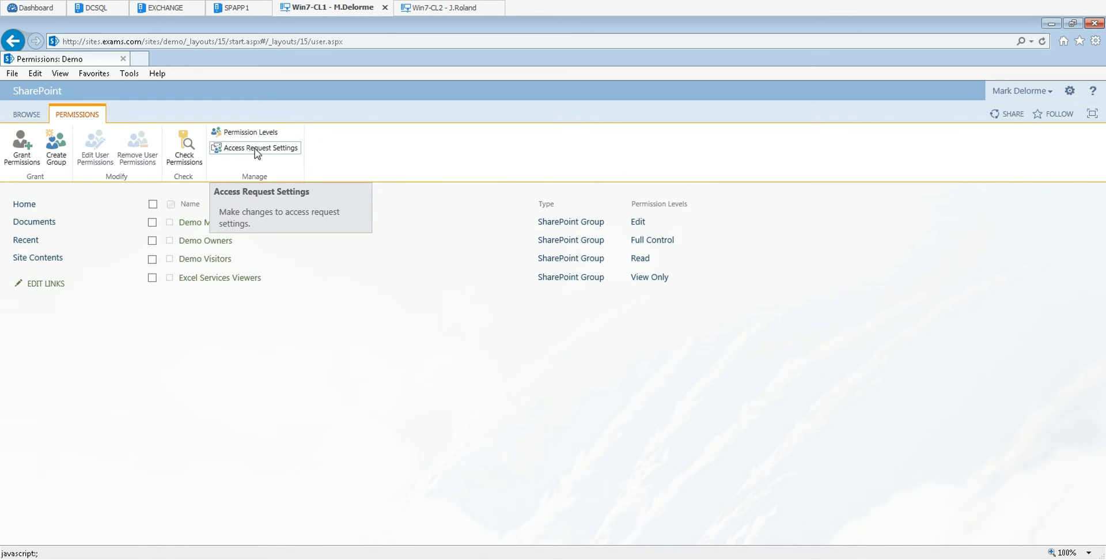
# Step: Turn on Allow access requests for the Demo site, sending requests to the owner's e-mail address
pyautogui.click(257, 150)
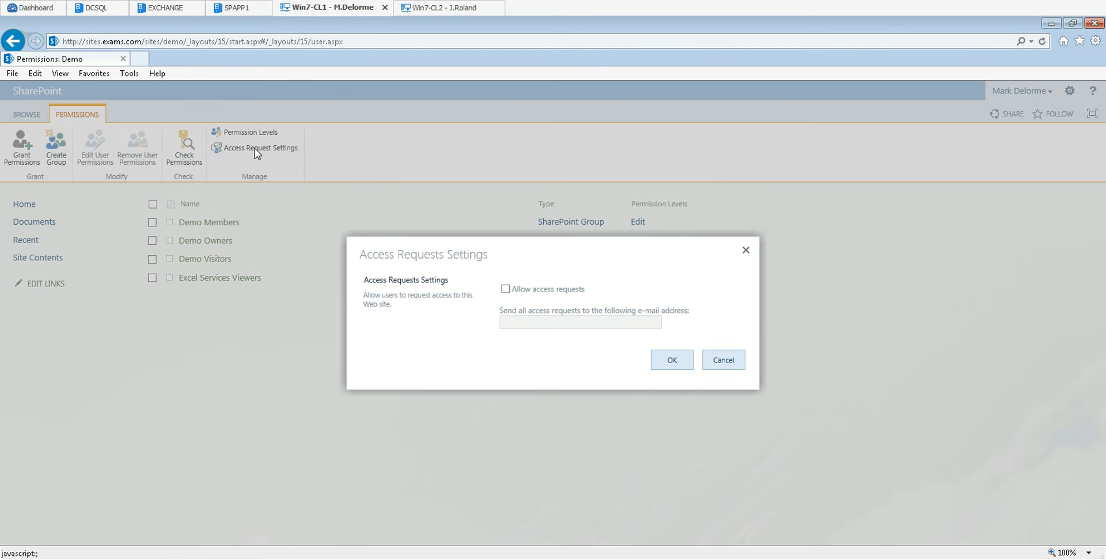
pyautogui.click(508, 291)
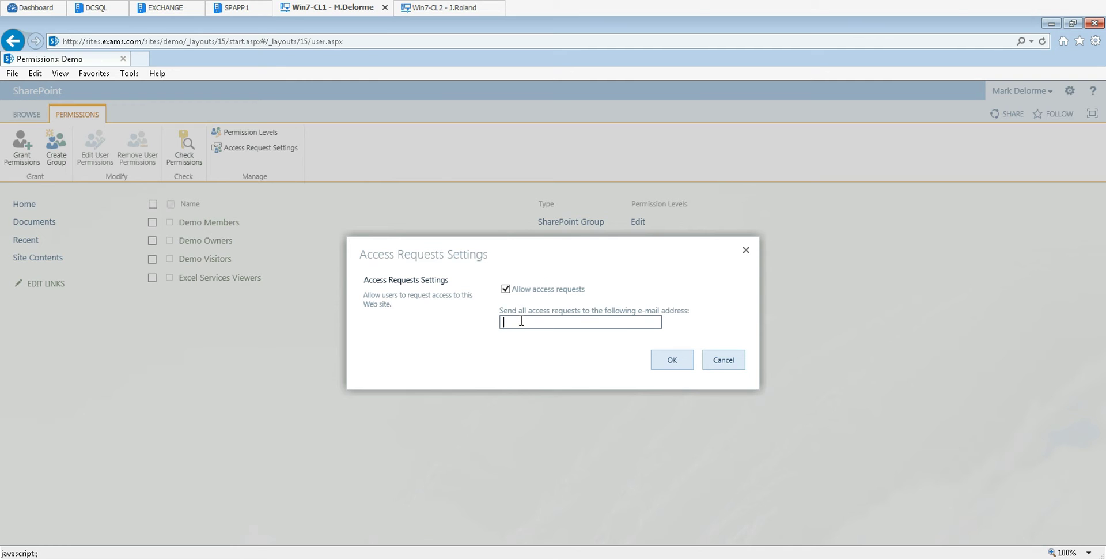
pyautogui.click(672, 361)
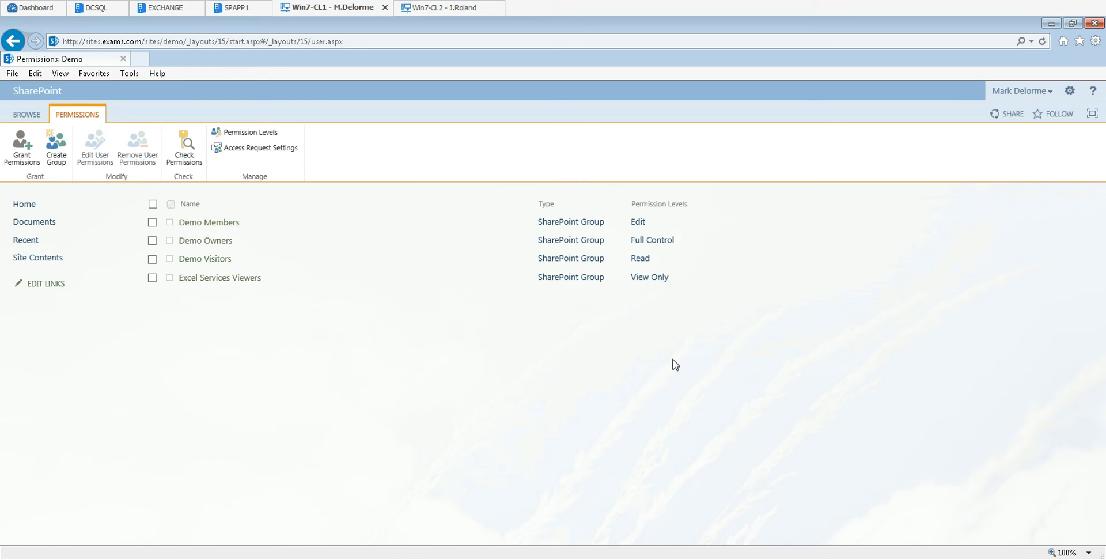
pyautogui.click(1069, 90)
# Step: Open Access requests and invitations from Site settings, confirm none are pending, and go Home
pyautogui.click(1032, 230)
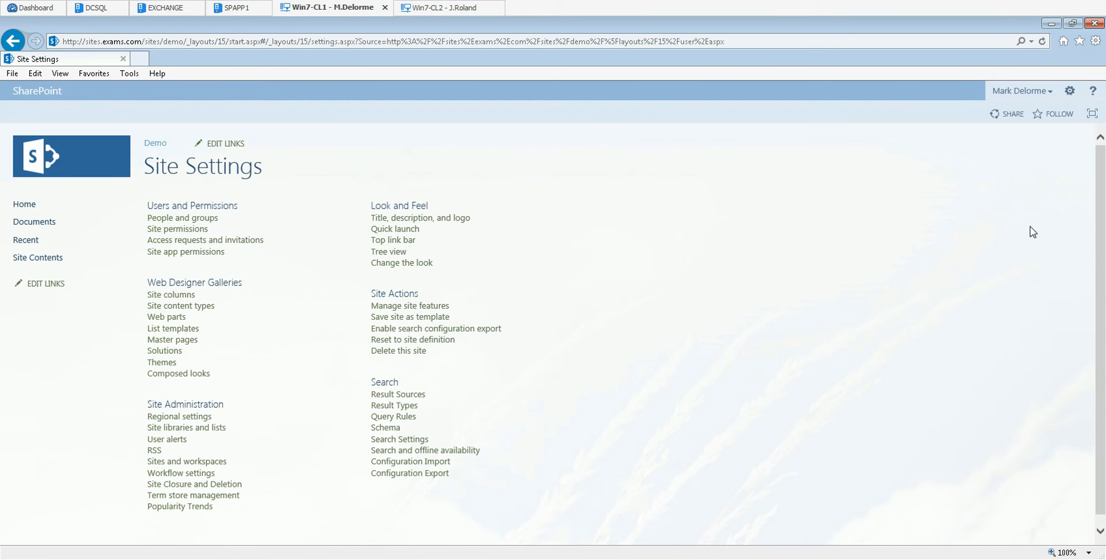
pyautogui.click(179, 242)
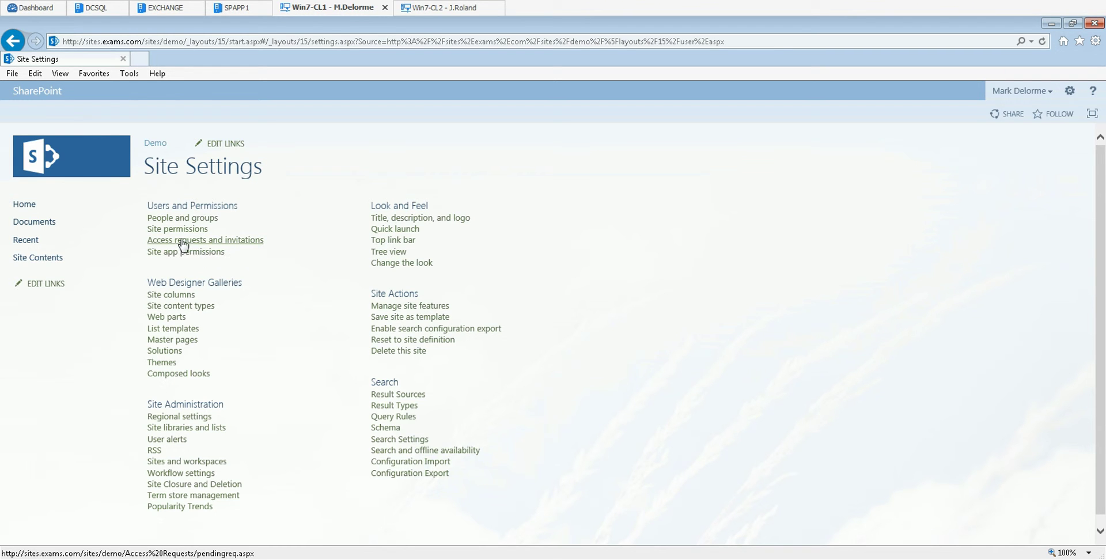
pyautogui.click(259, 240)
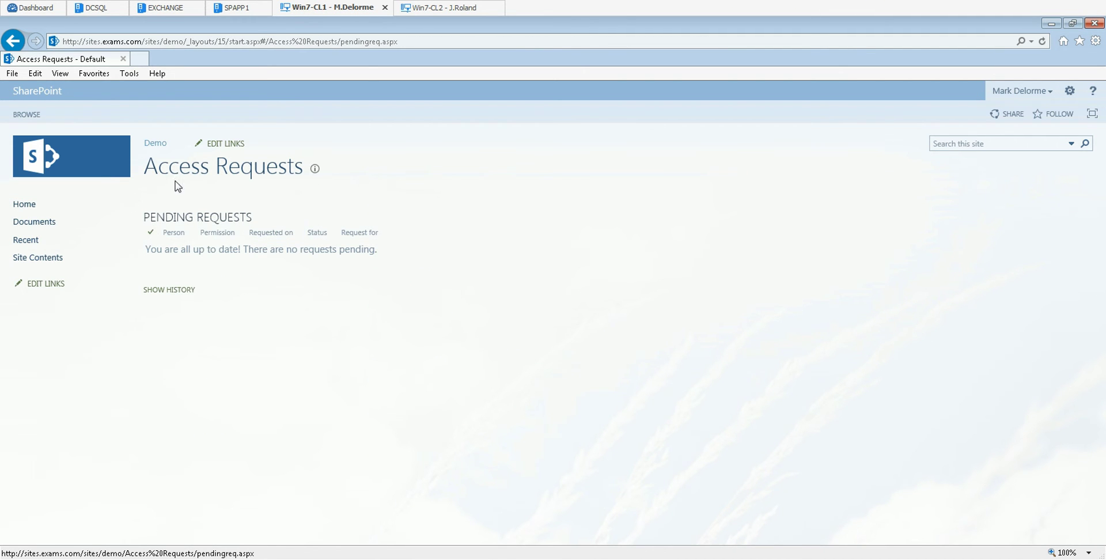
pyautogui.click(24, 205)
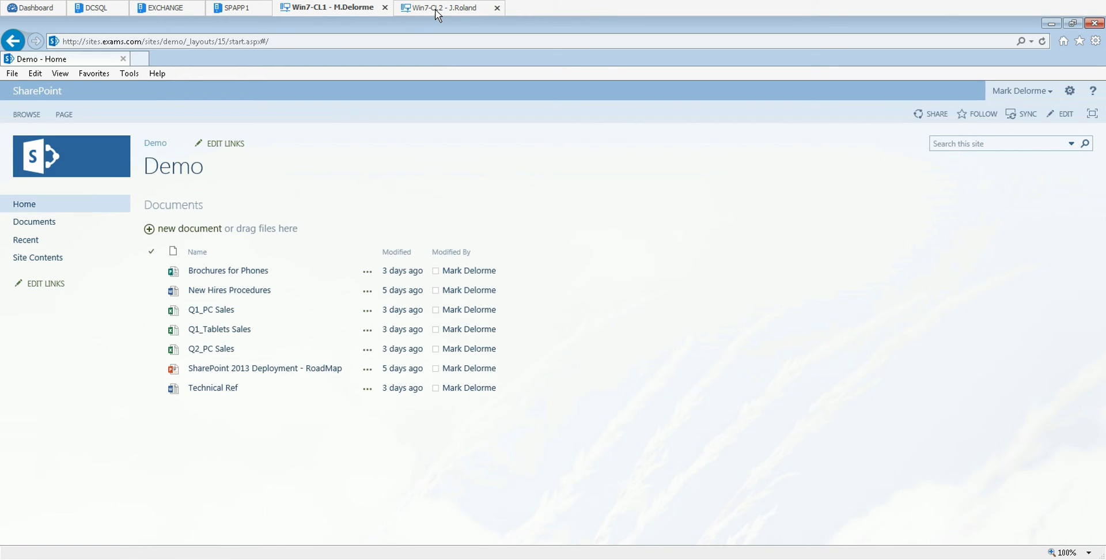
# Step: As the second user, send an access request saying 'hi, I need access to the site for my daily tasks. Thanks'
pyautogui.click(438, 8)
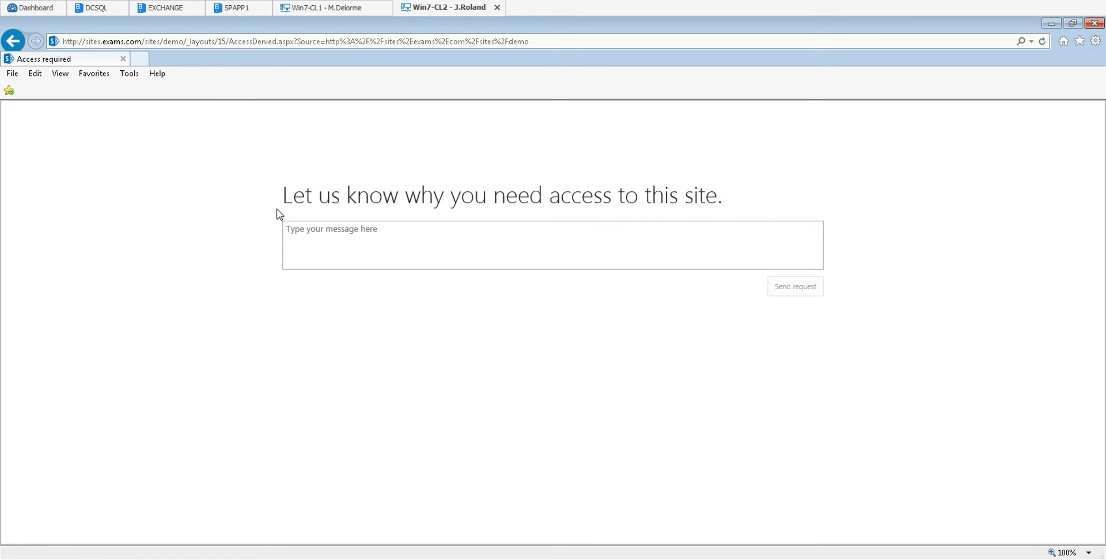
pyautogui.click(332, 231)
pyautogui.write('hi, I need access to the site for my daily')
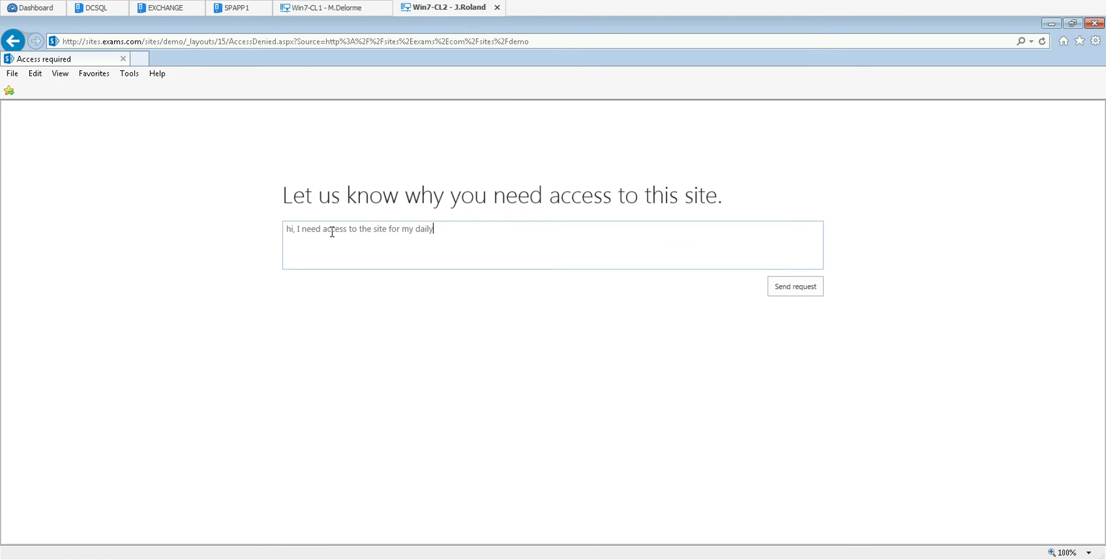
pyautogui.write(' tasks. Thanks')
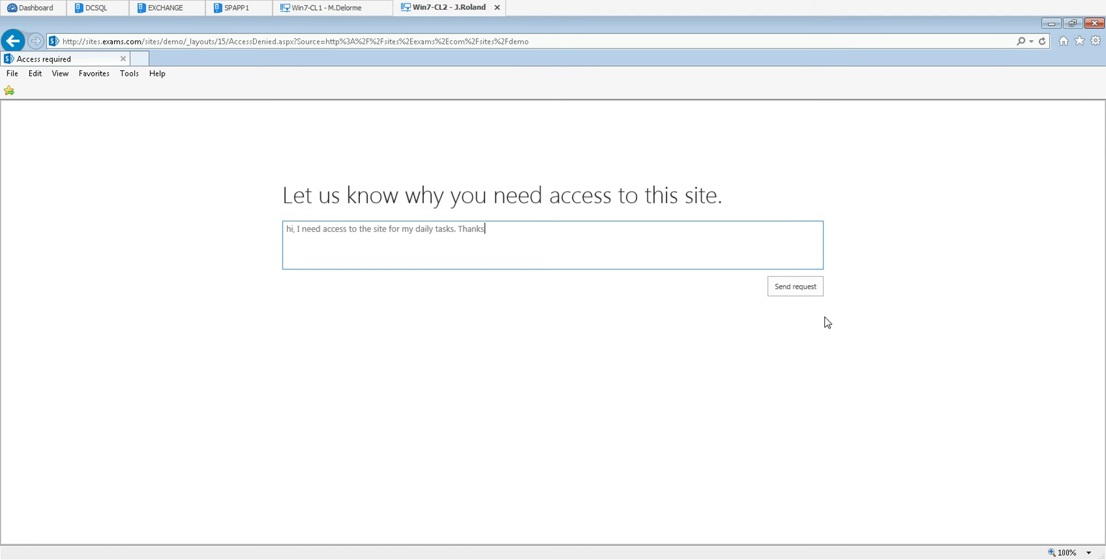
pyautogui.click(800, 290)
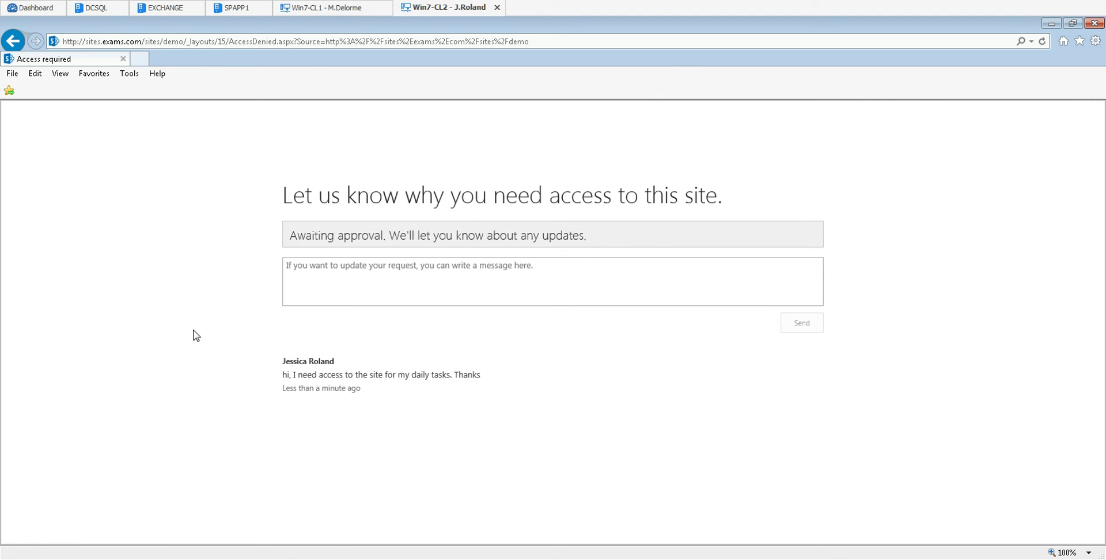
# Step: As the owner, open the pending Demo request's callout from Access requests and invitations and view its permission options
pyautogui.click(329, 12)
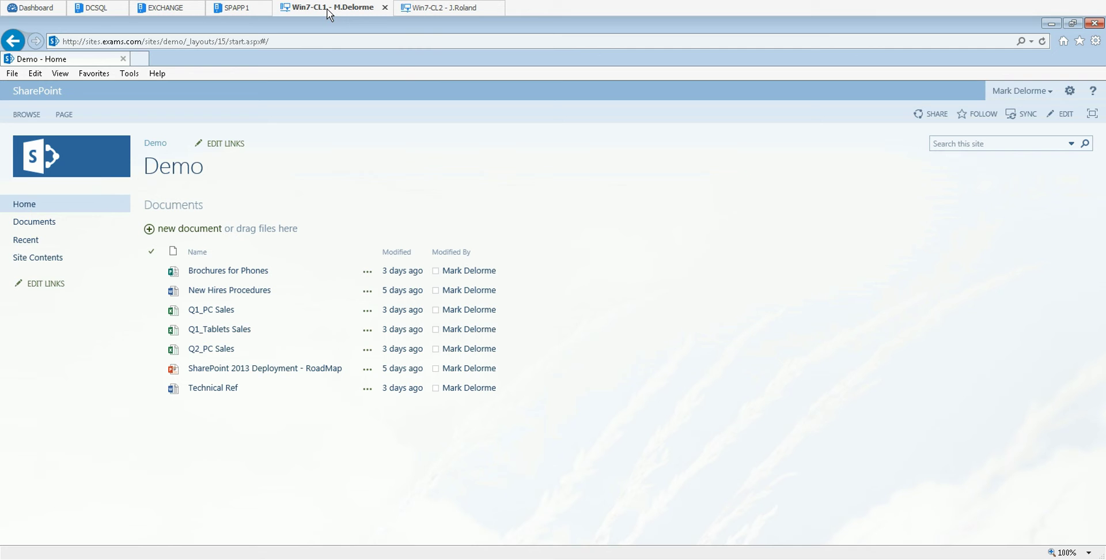
pyautogui.click(1070, 95)
pyautogui.click(1027, 254)
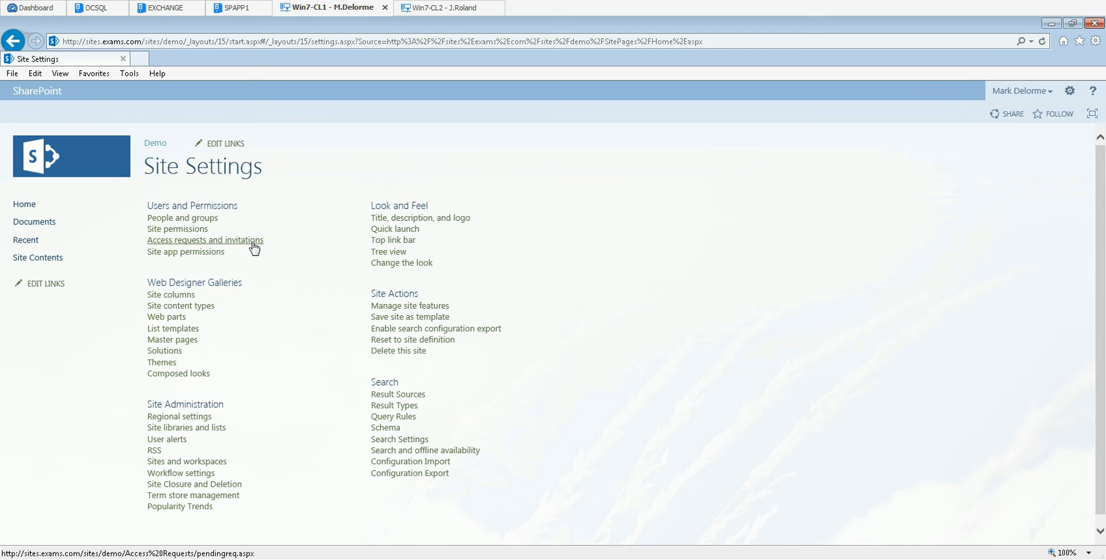
pyautogui.click(254, 247)
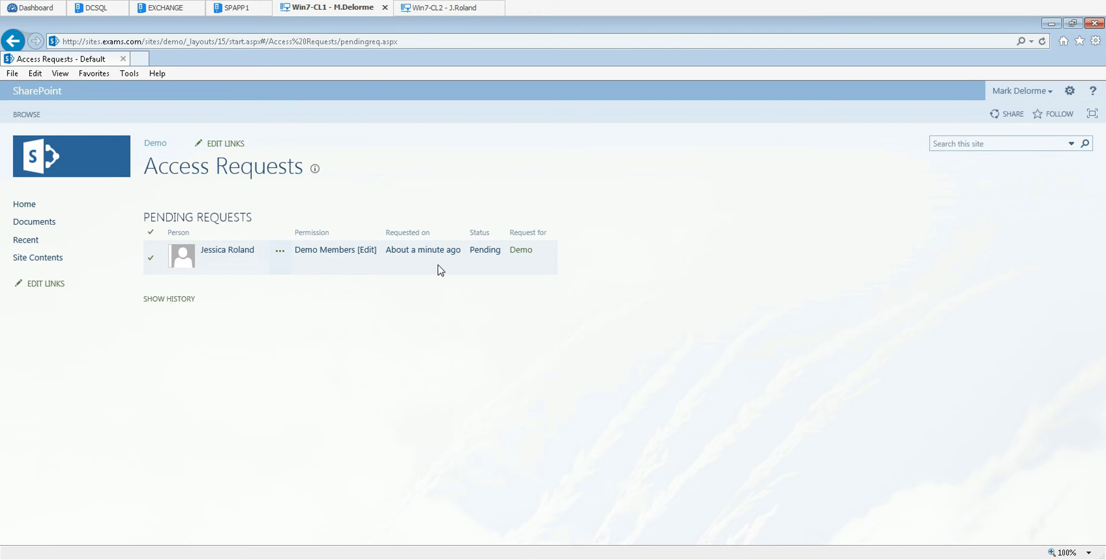
pyautogui.click(281, 255)
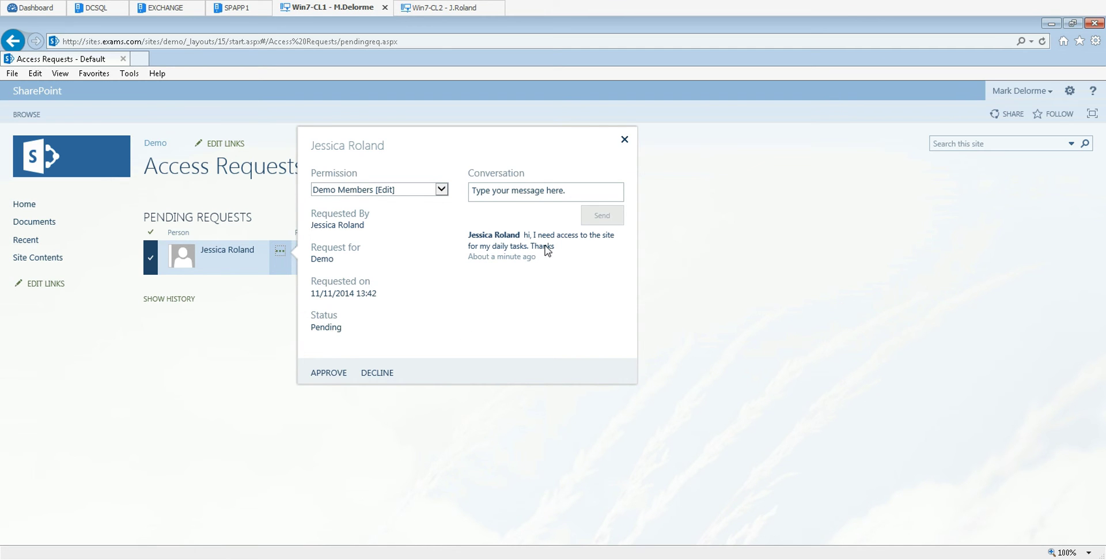
pyautogui.click(441, 189)
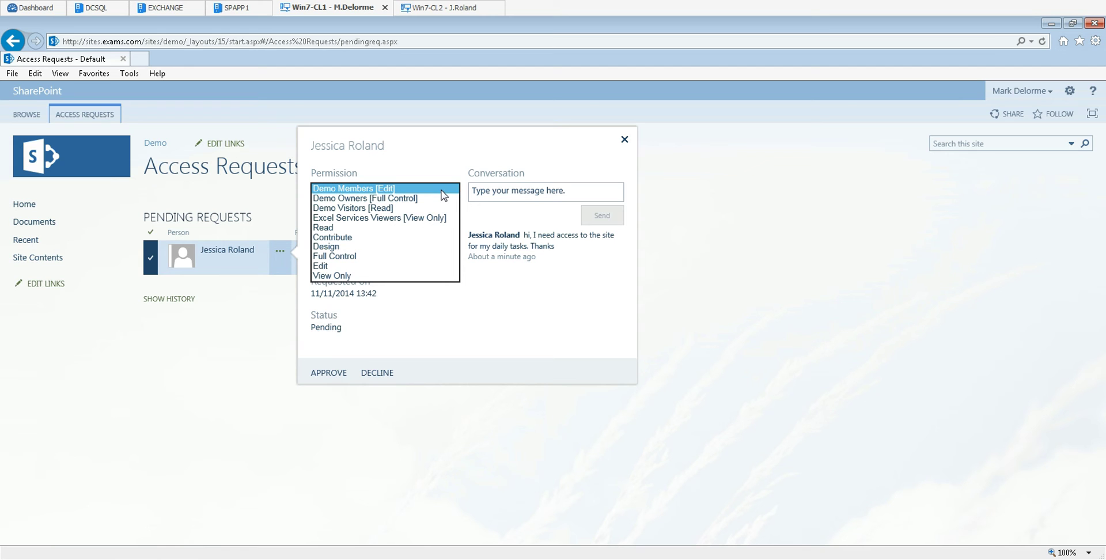
# Step: Reply 'Hi , what kind of permissions do you need ?' in the request conversation and close the callout
pyautogui.click(504, 191)
pyautogui.write('Hi')
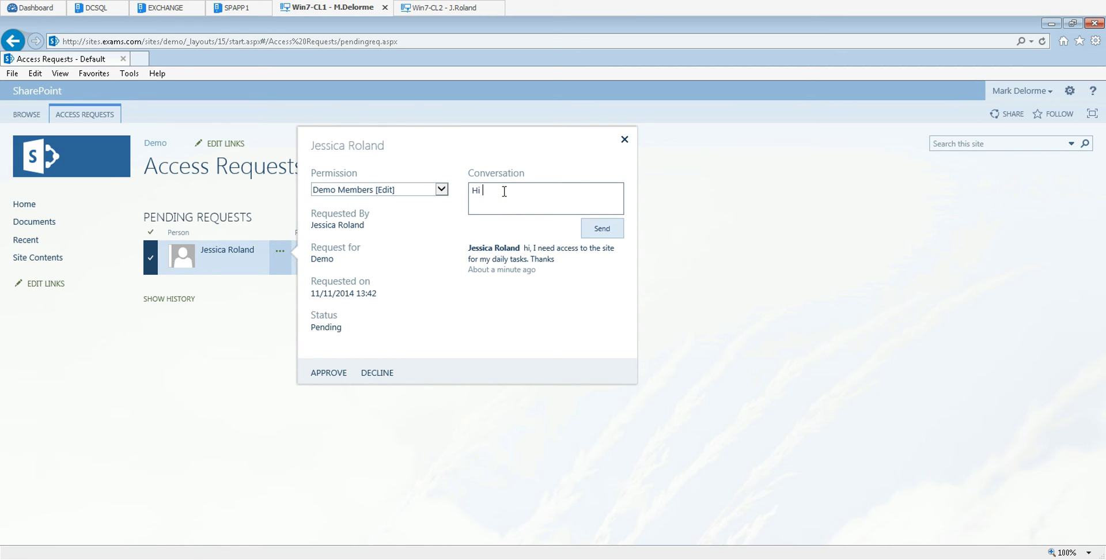
pyautogui.write(' , what kind of permissions do you need ?')
pyautogui.click(604, 231)
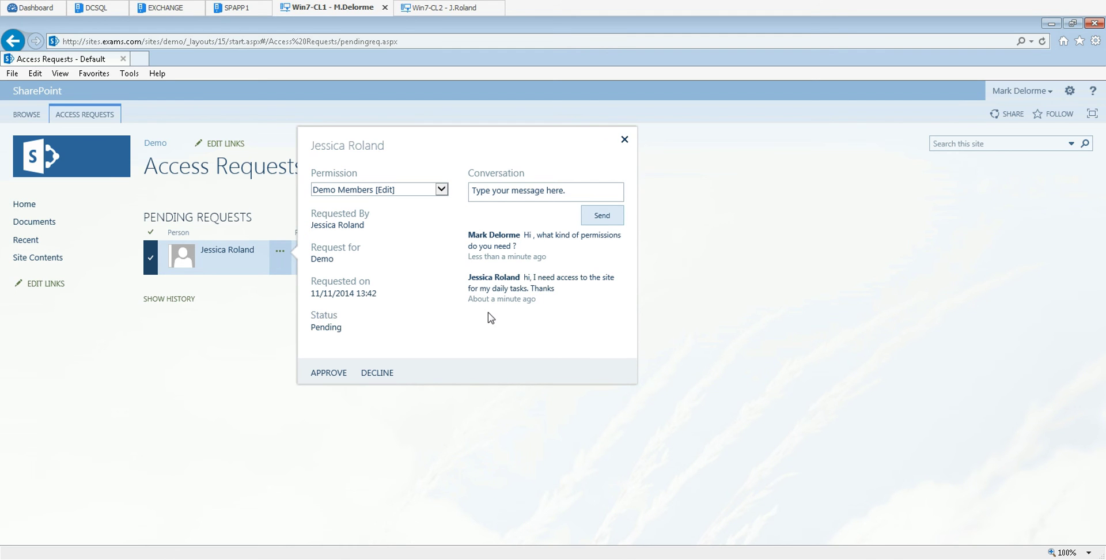
pyautogui.click(190, 375)
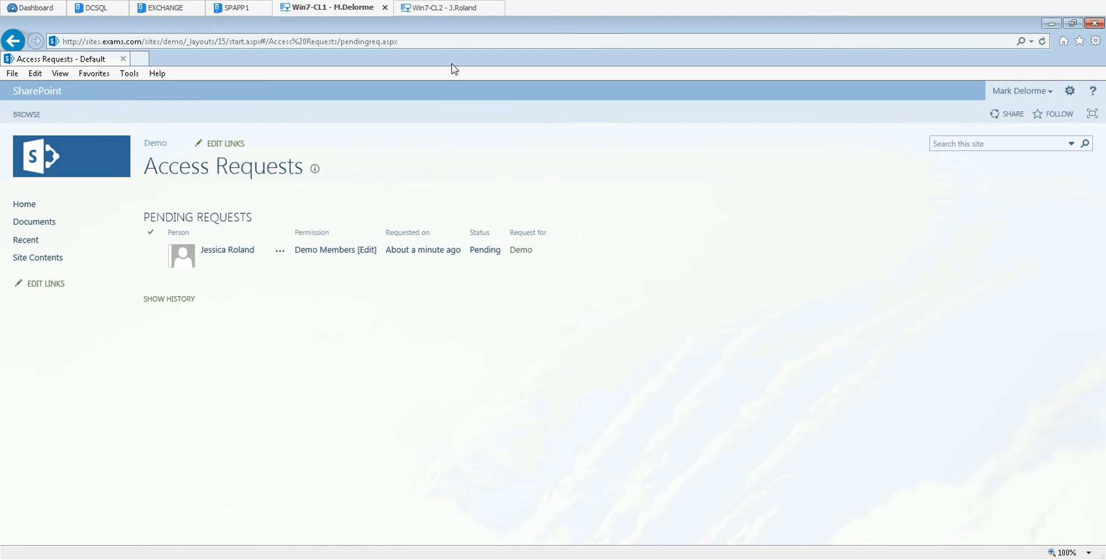
pyautogui.click(434, 10)
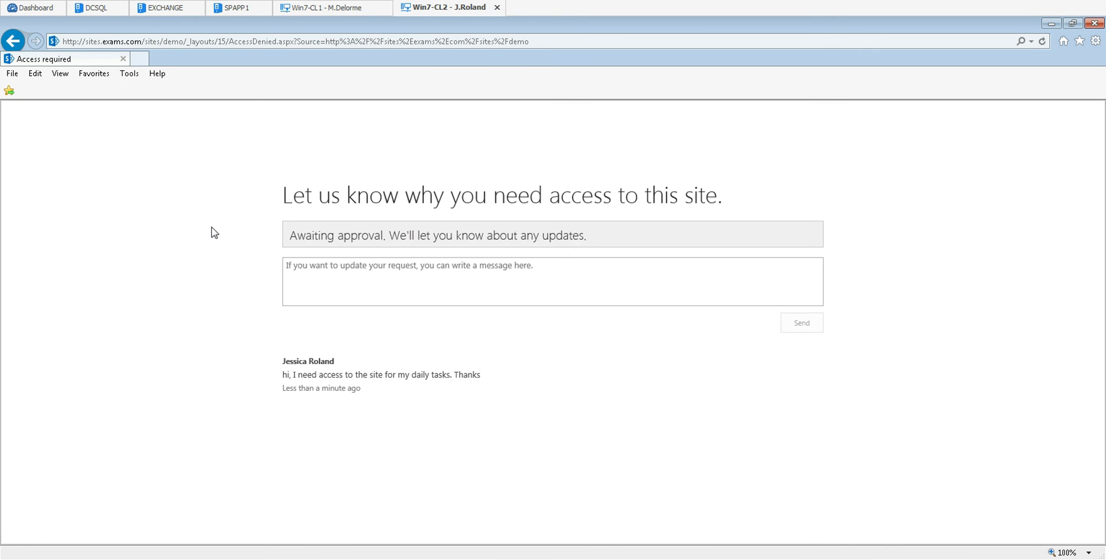
# Step: As the requester, refresh and reply 'I need to be part of the Members group. Cheers'
pyautogui.press('F5')
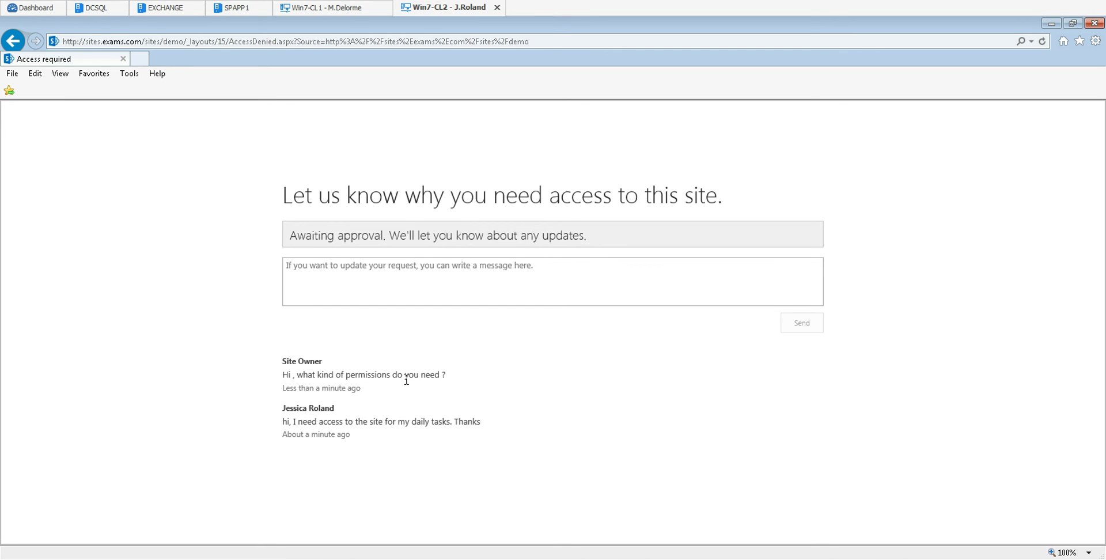
pyautogui.click(331, 266)
pyautogui.write('I need to be part of')
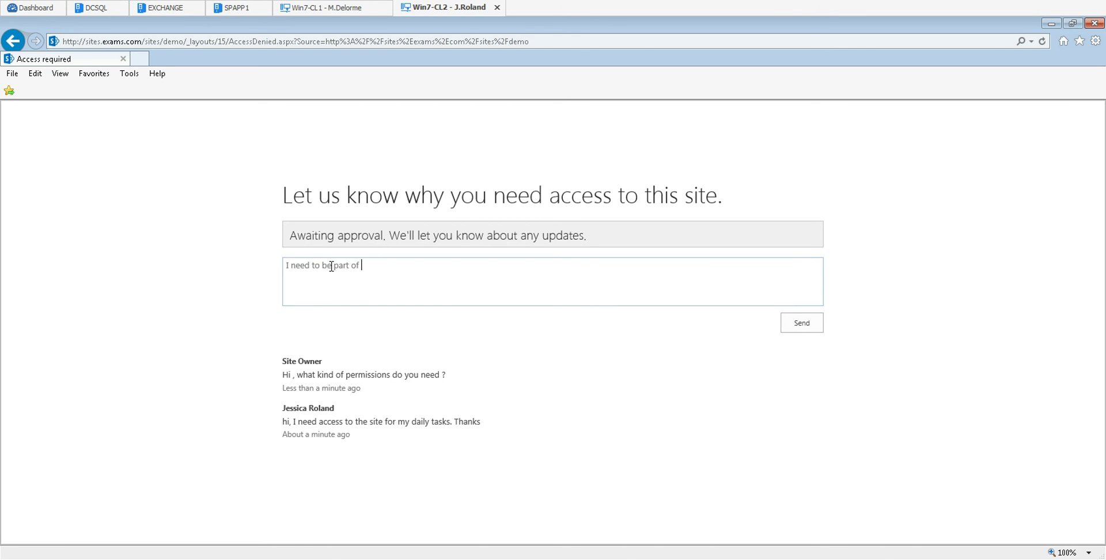
pyautogui.write(' the Members group. Cheers')
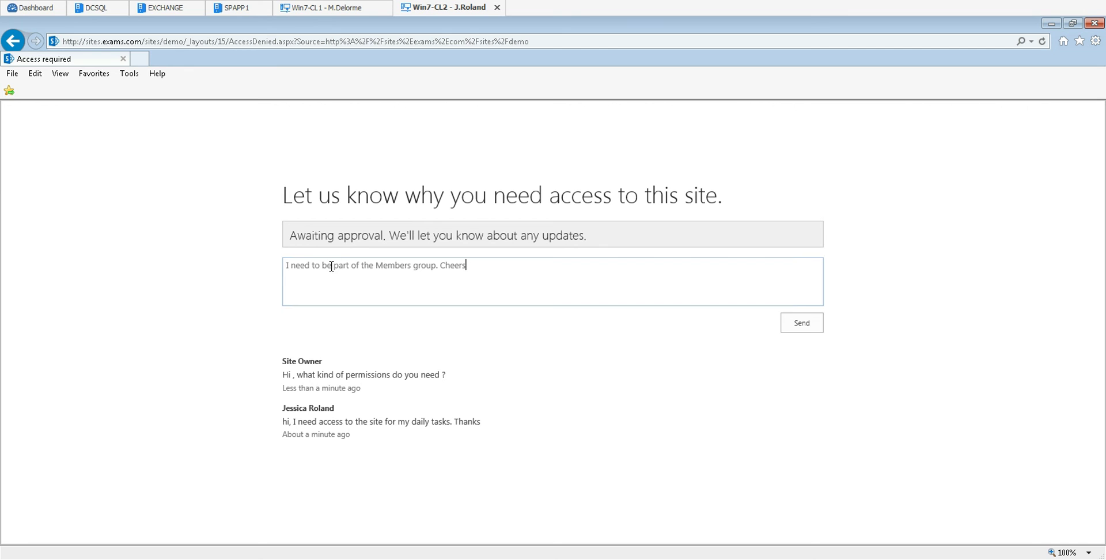
pyautogui.click(807, 324)
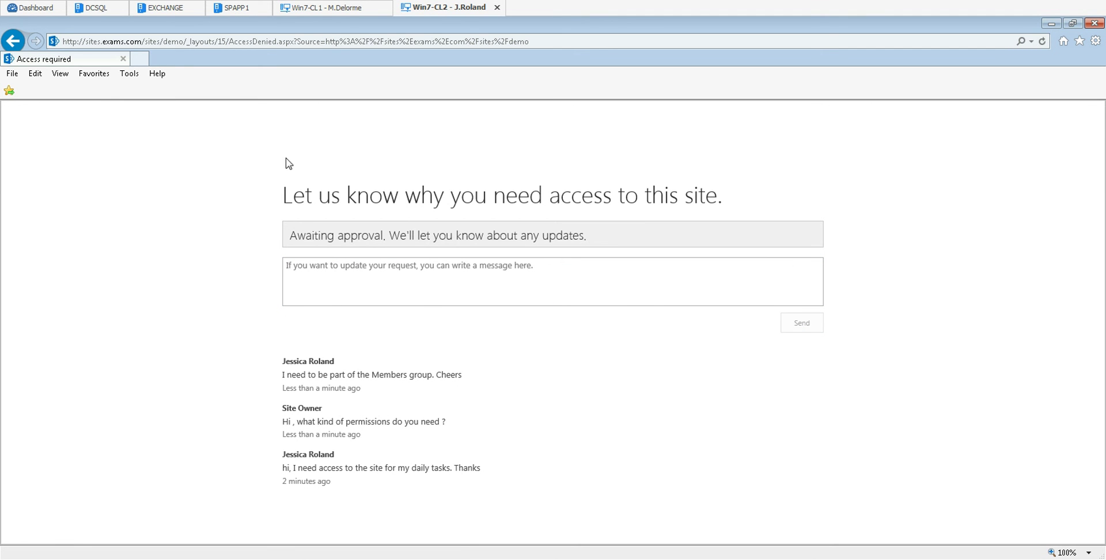
pyautogui.click(322, 11)
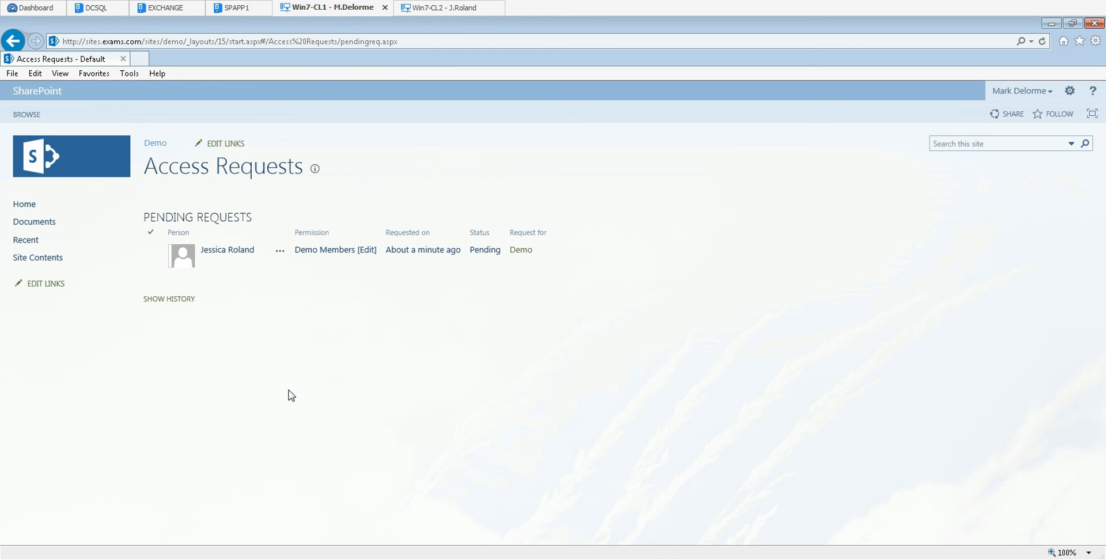
# Step: Refresh the request list and approve the request with Demo Members [Edit] permission
pyautogui.press('F5')
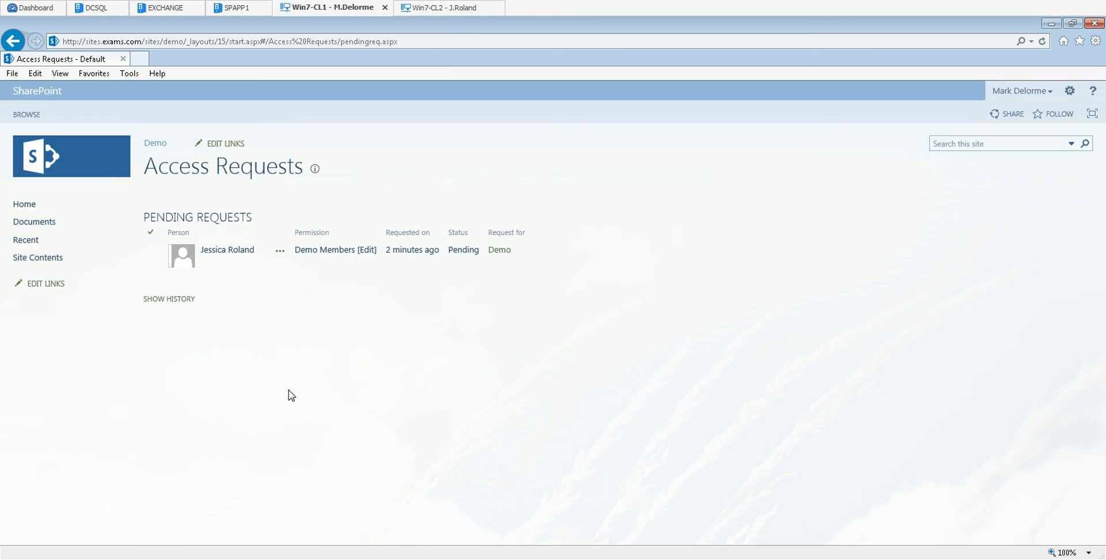
pyautogui.click(280, 251)
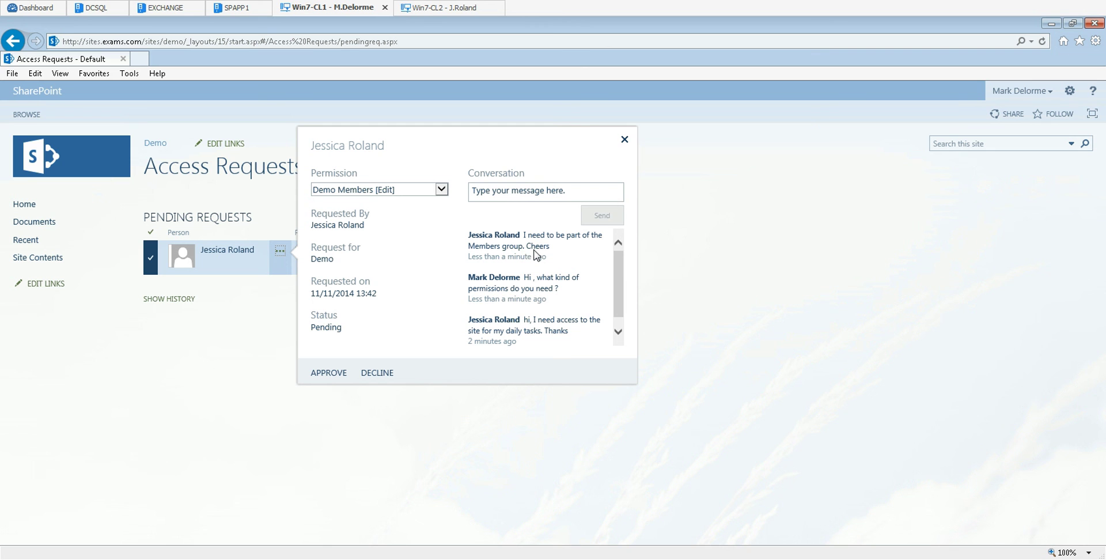
pyautogui.click(442, 189)
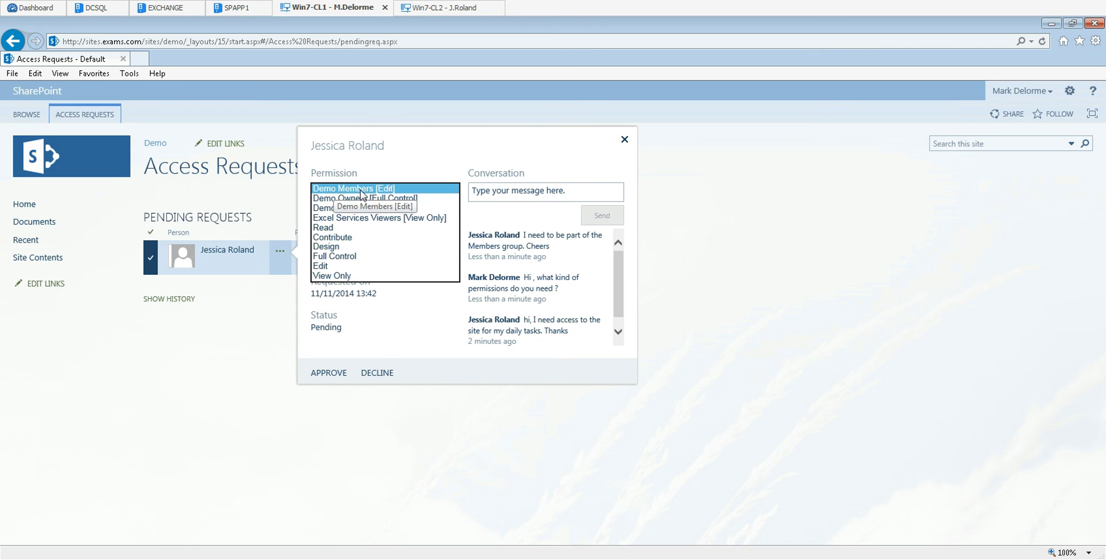
pyautogui.click(357, 189)
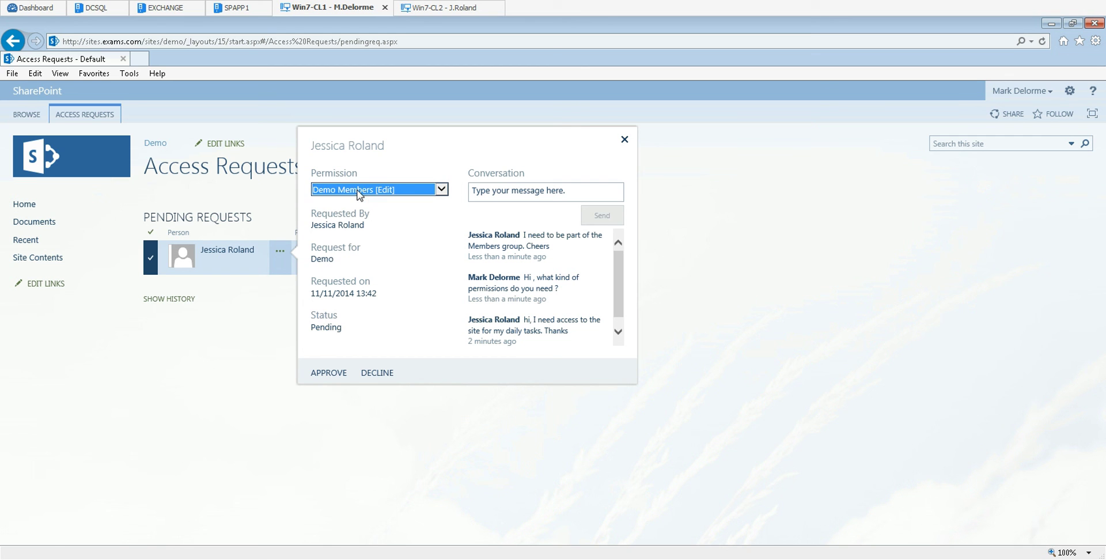
pyautogui.click(329, 373)
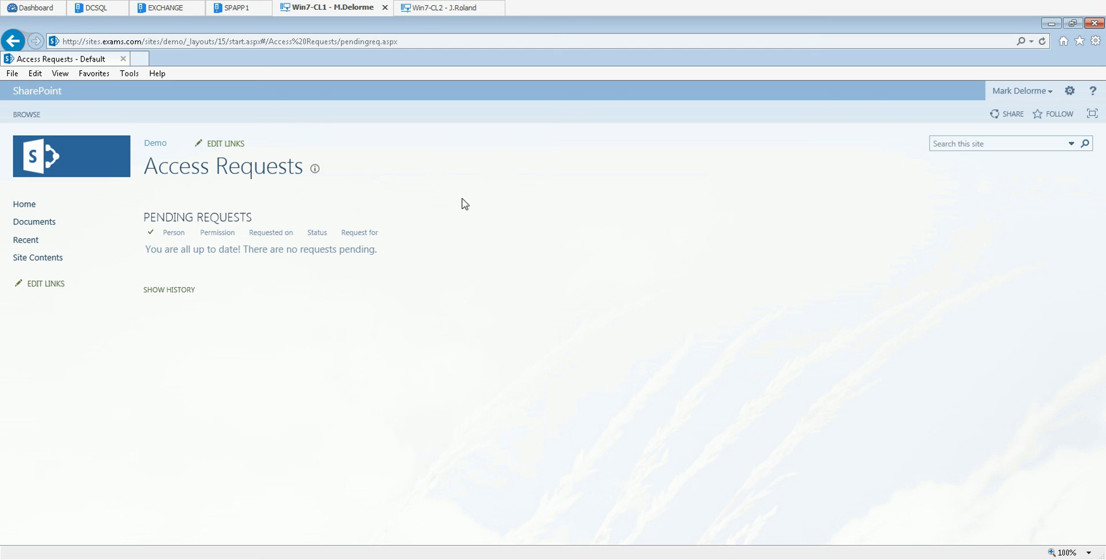
# Step: Confirm the requester appears in Demo Members under Site permissions, then return to the Win7-CL2 session
pyautogui.click(26, 209)
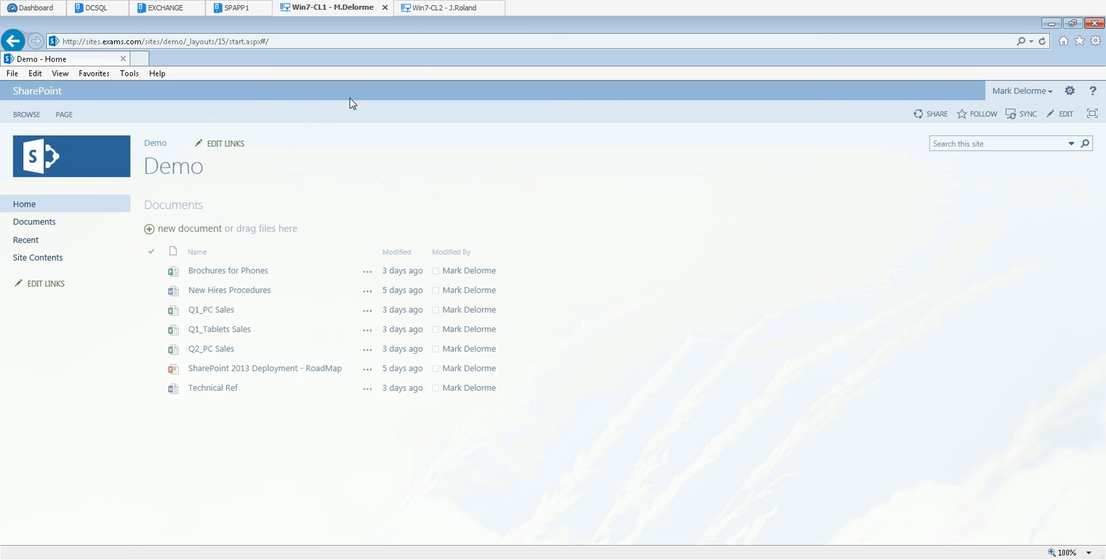
pyautogui.click(1074, 93)
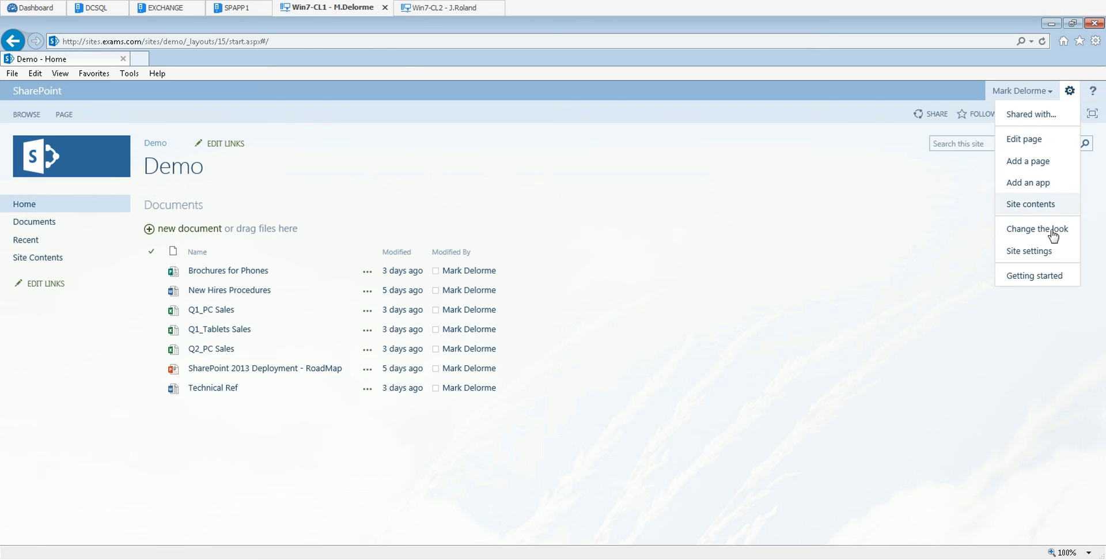
pyautogui.click(1021, 255)
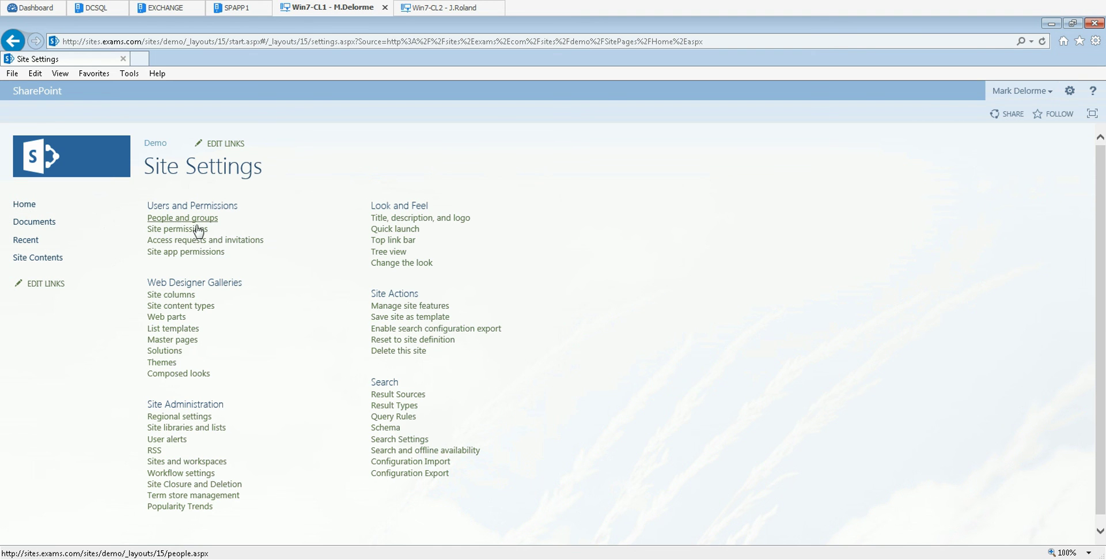
pyautogui.click(184, 230)
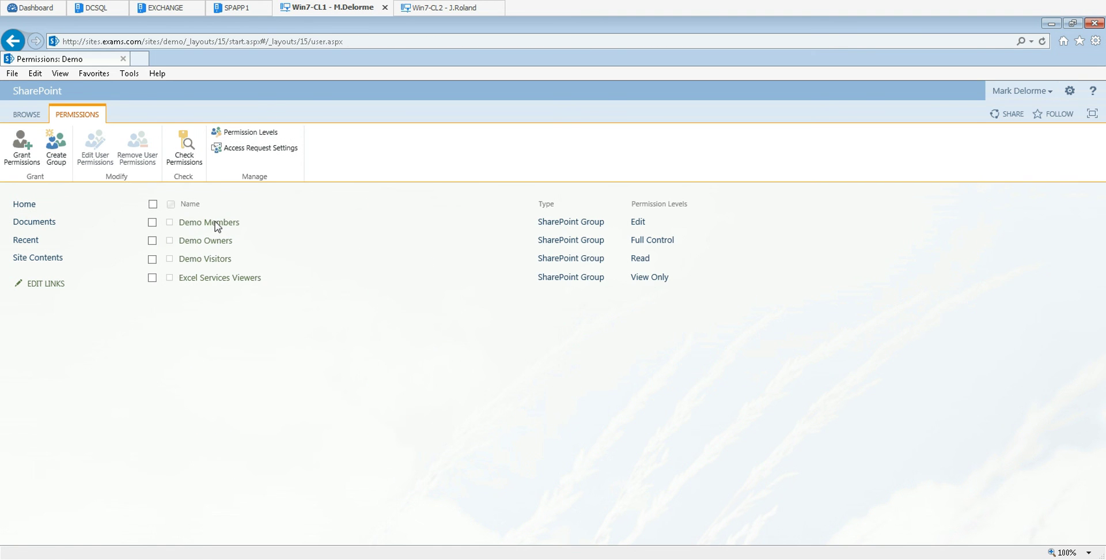
pyautogui.click(223, 223)
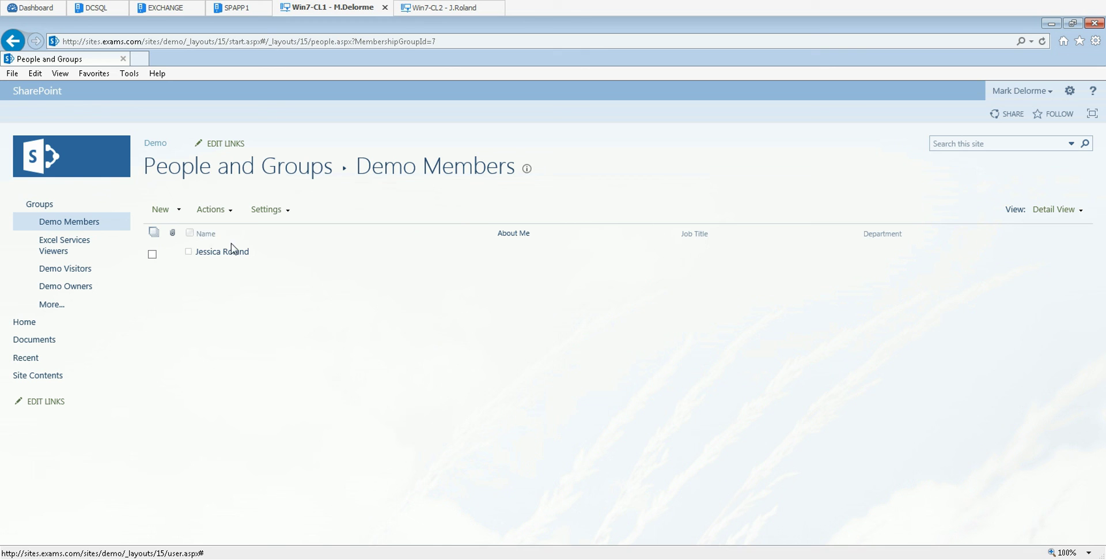
pyautogui.click(452, 9)
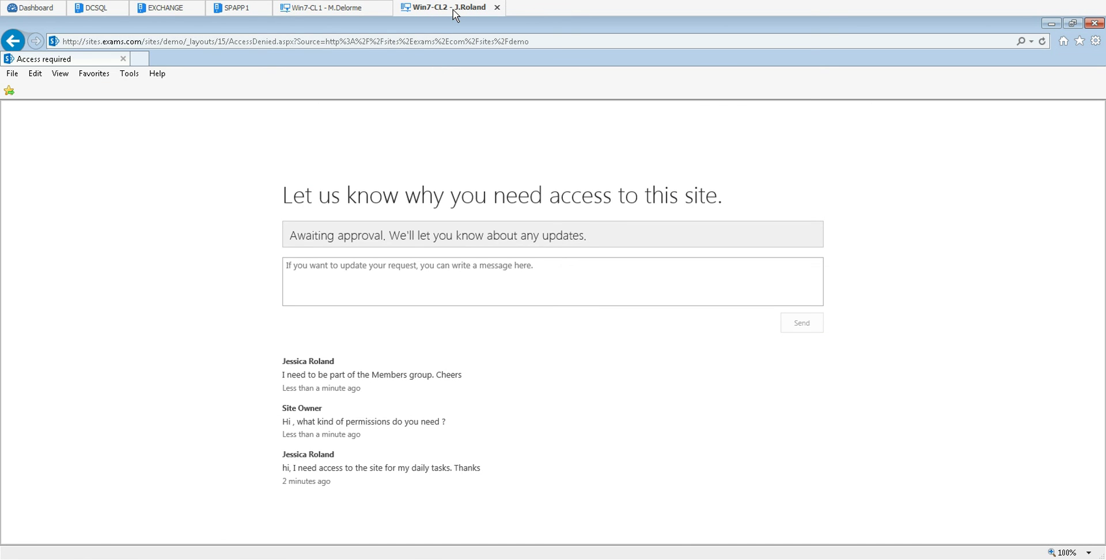
pyautogui.click(320, 41)
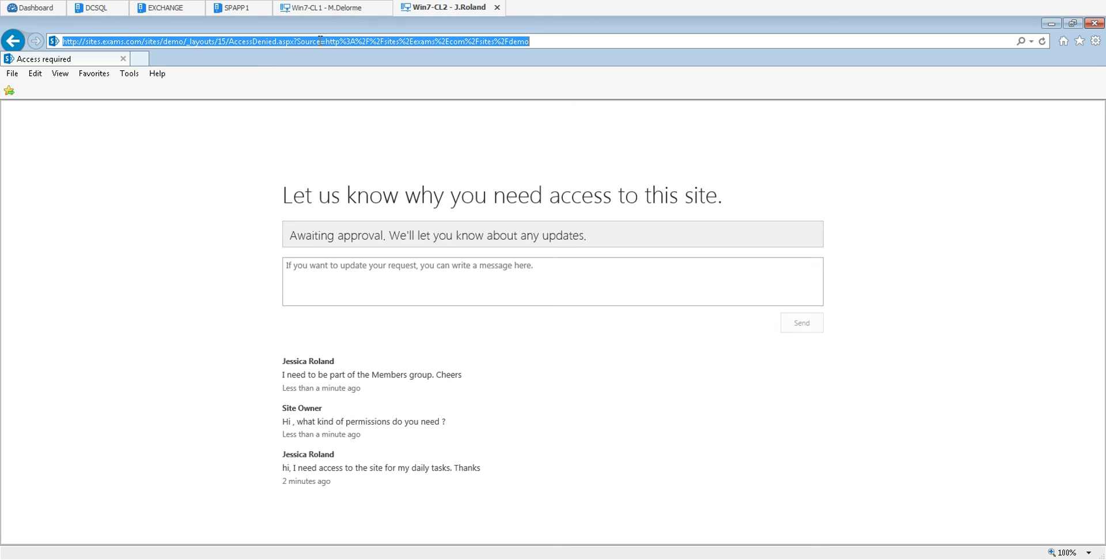
pyautogui.write('http')
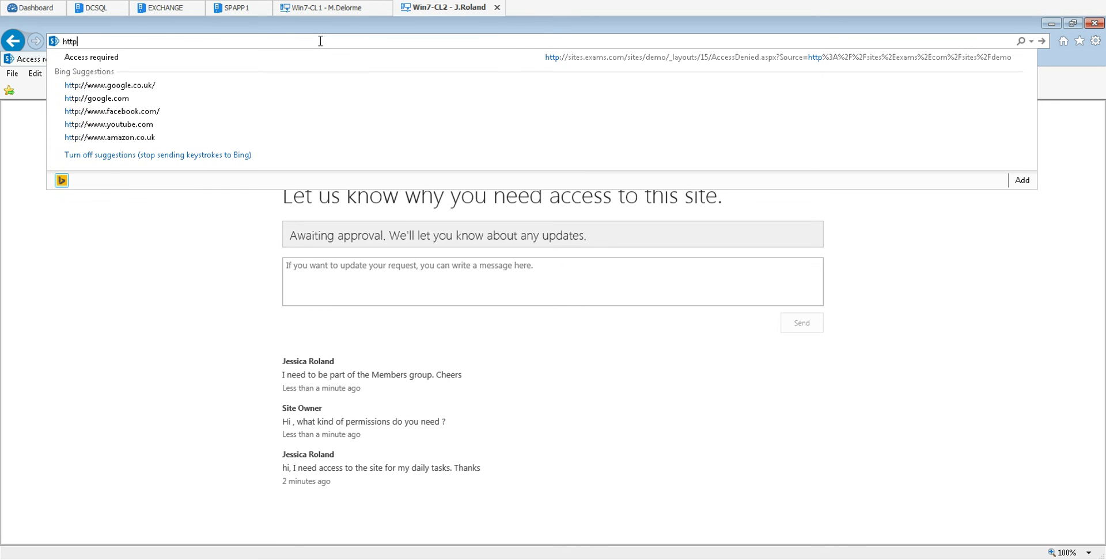
pyautogui.write('://')
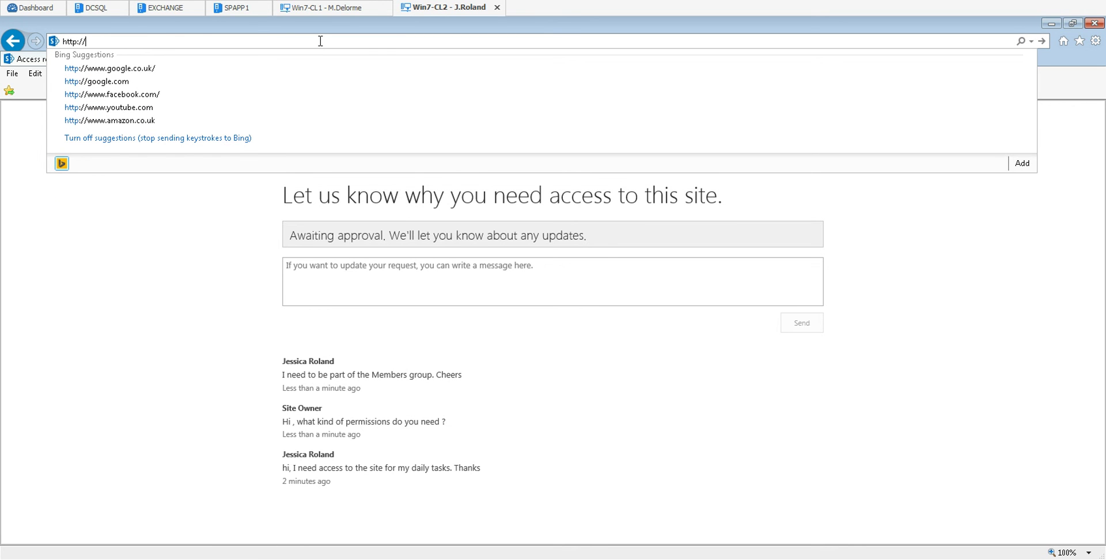
pyautogui.write('sites')
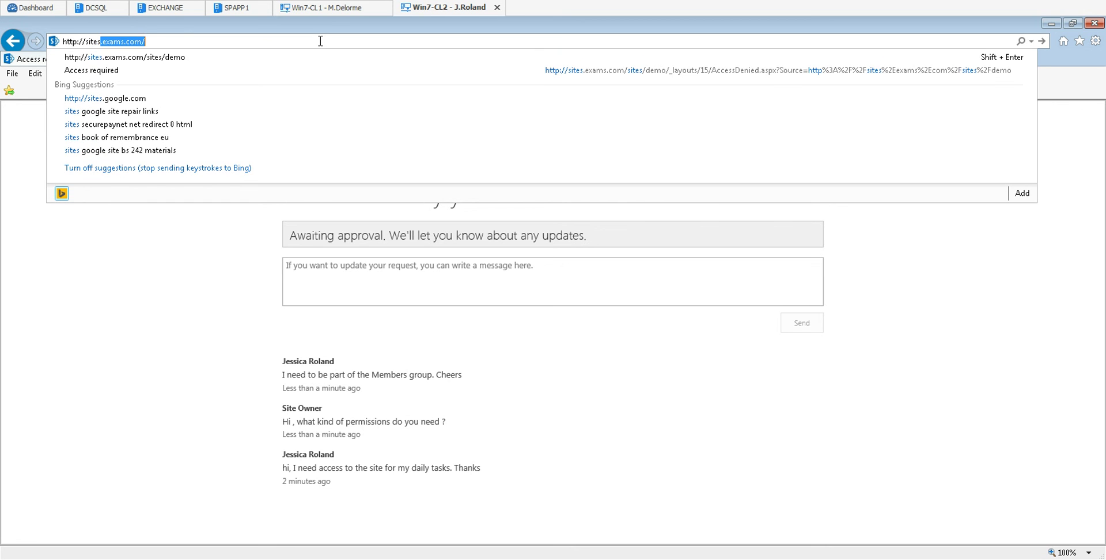
pyautogui.press('Down')
pyautogui.press('Return')
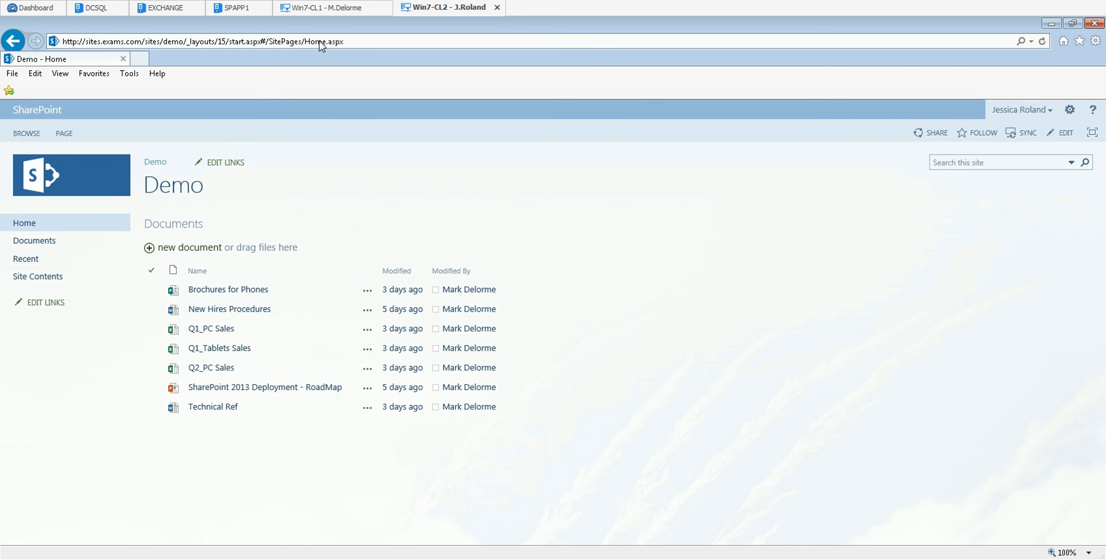